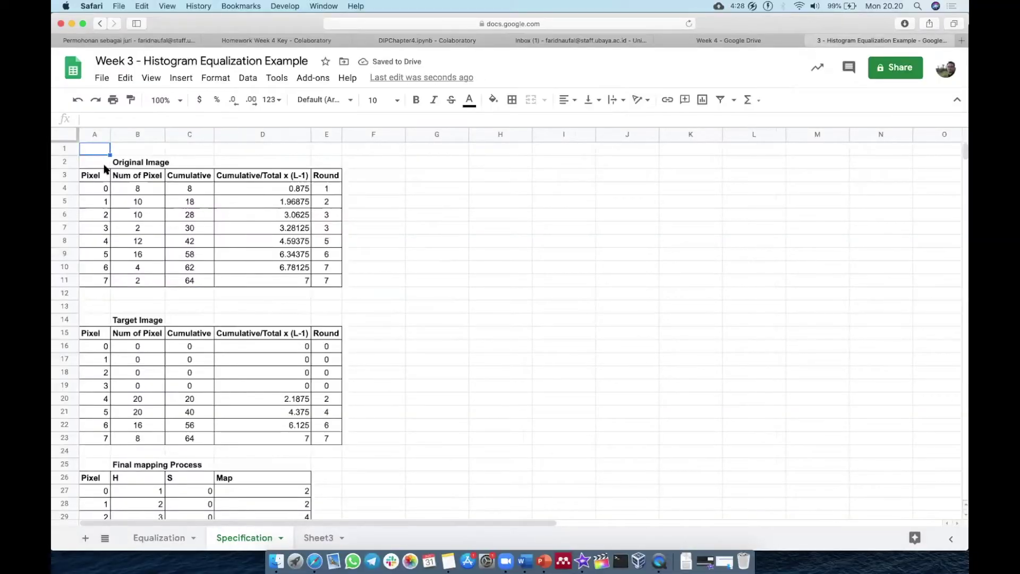
Review the Original Image table, examining its pixel levels and the Num of Pixel values in B4:B11.
{"action": "left_click_drag", "start_coordinate": [99, 164], "coordinate": [314, 273]}
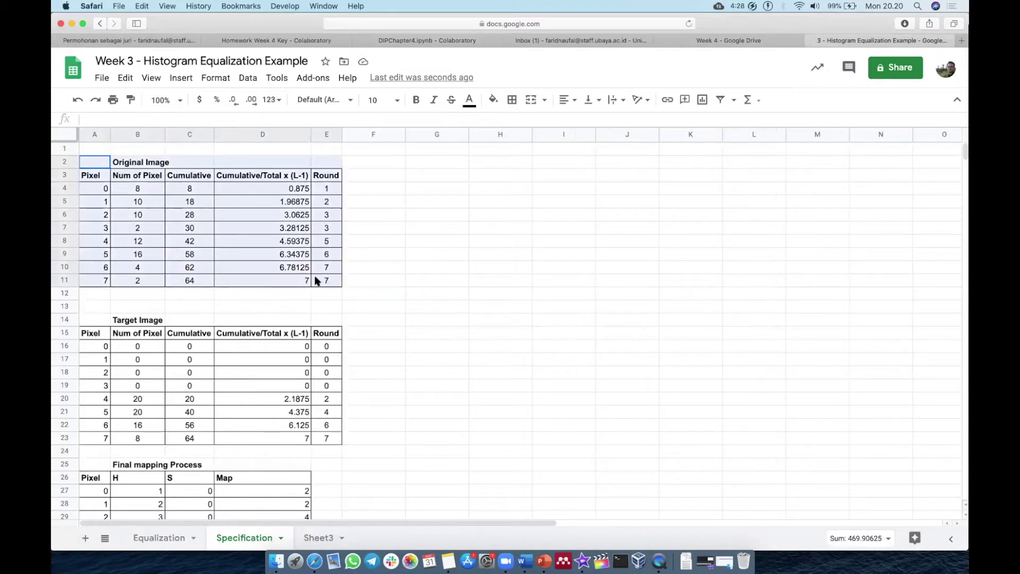
{"action": "left_click", "coordinate": [239, 256]}
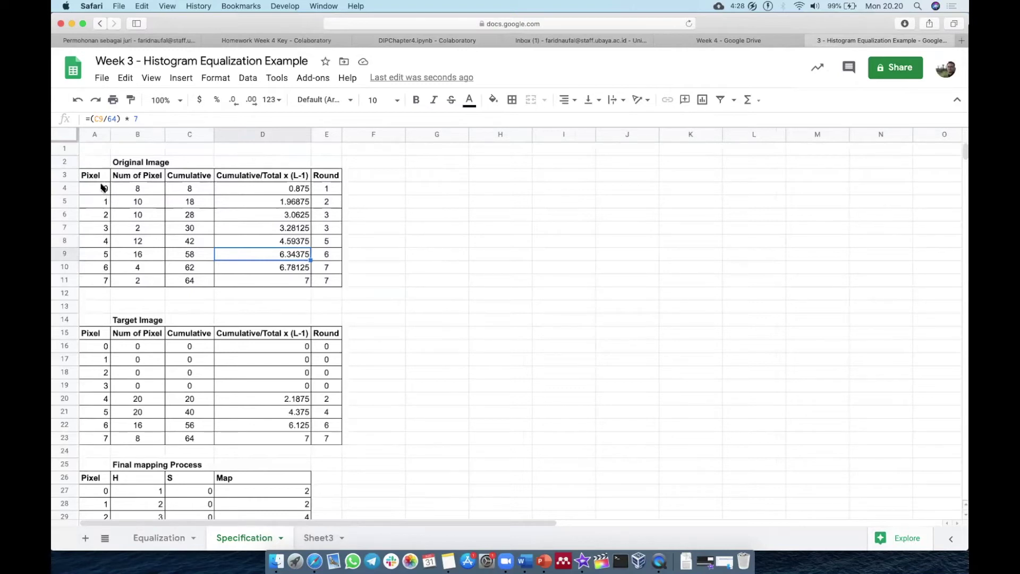
{"action": "left_click", "coordinate": [103, 189]}
{"action": "left_click", "coordinate": [104, 280]}
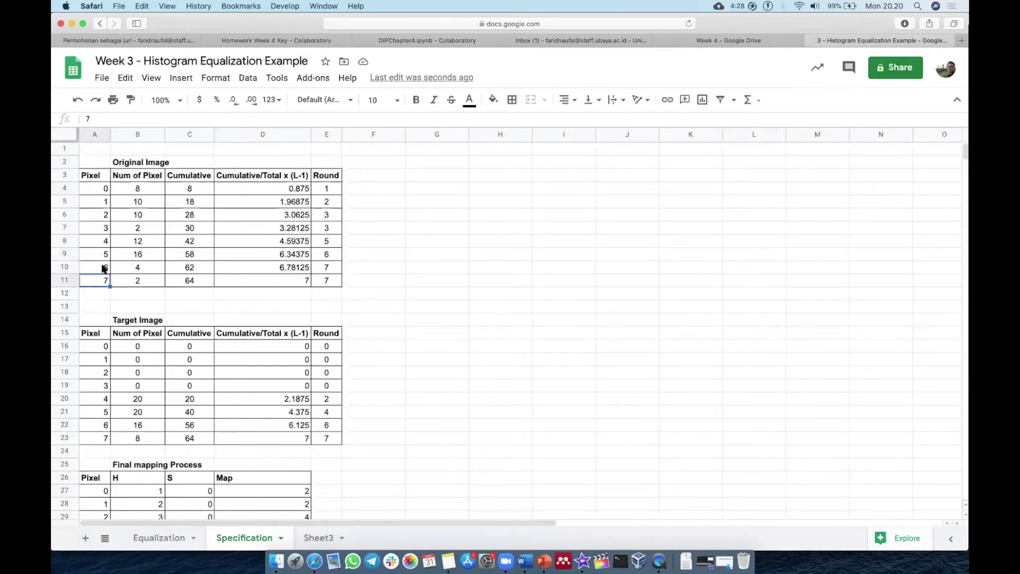
{"action": "left_click", "coordinate": [141, 191]}
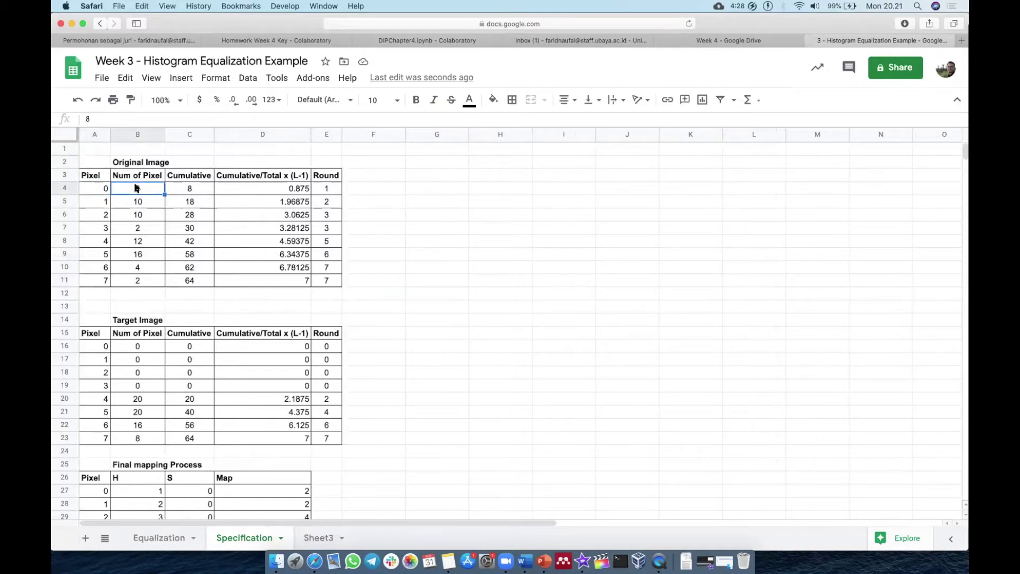
{"action": "left_click_drag", "start_coordinate": [146, 195], "coordinate": [140, 283]}
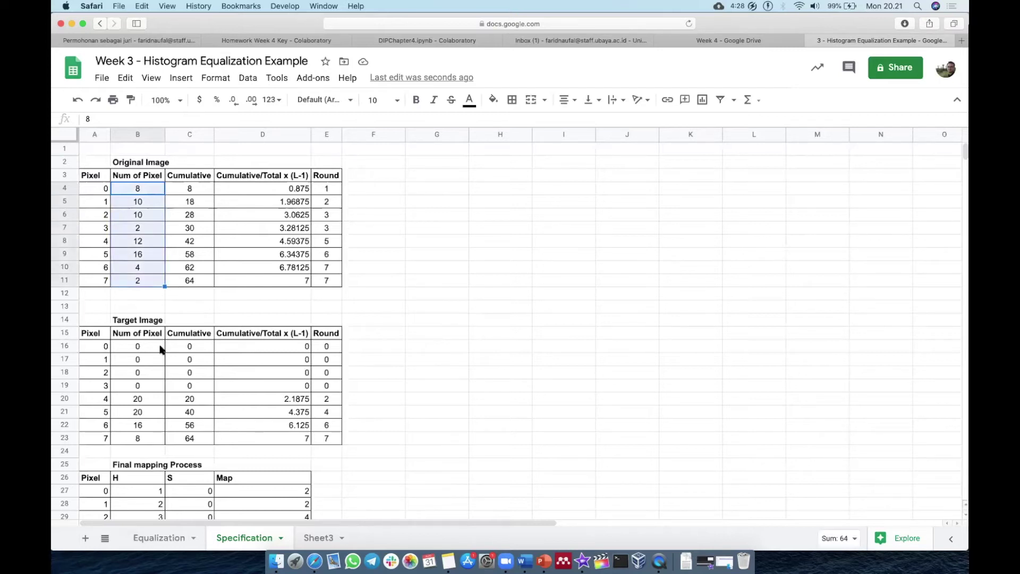
Inspect the running-sum formulas in the Original Image table's Cumulative column against the Num of Pixel values, rows 4 to 7.
{"action": "left_click", "coordinate": [196, 189]}
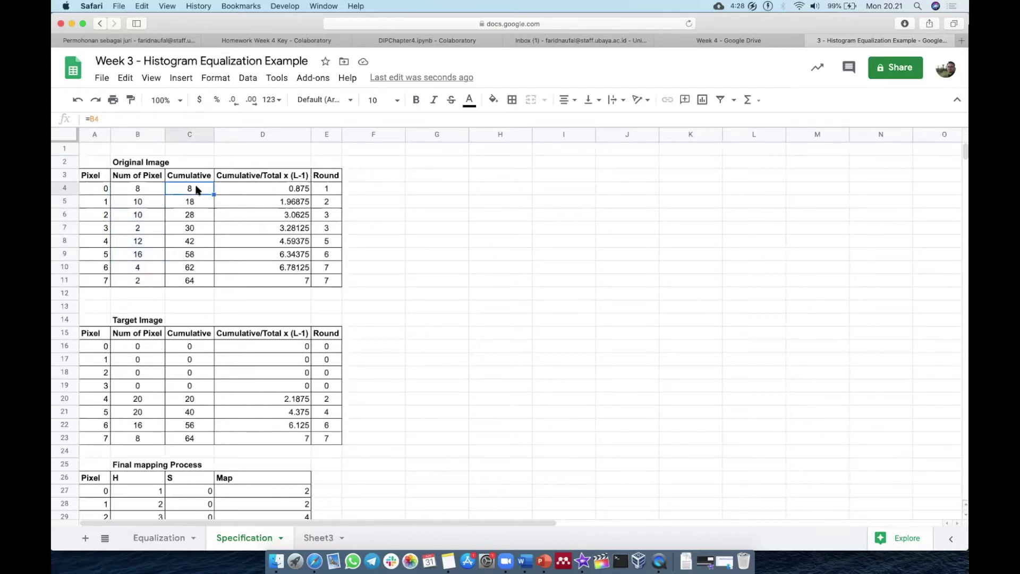
{"action": "left_click", "coordinate": [186, 198]}
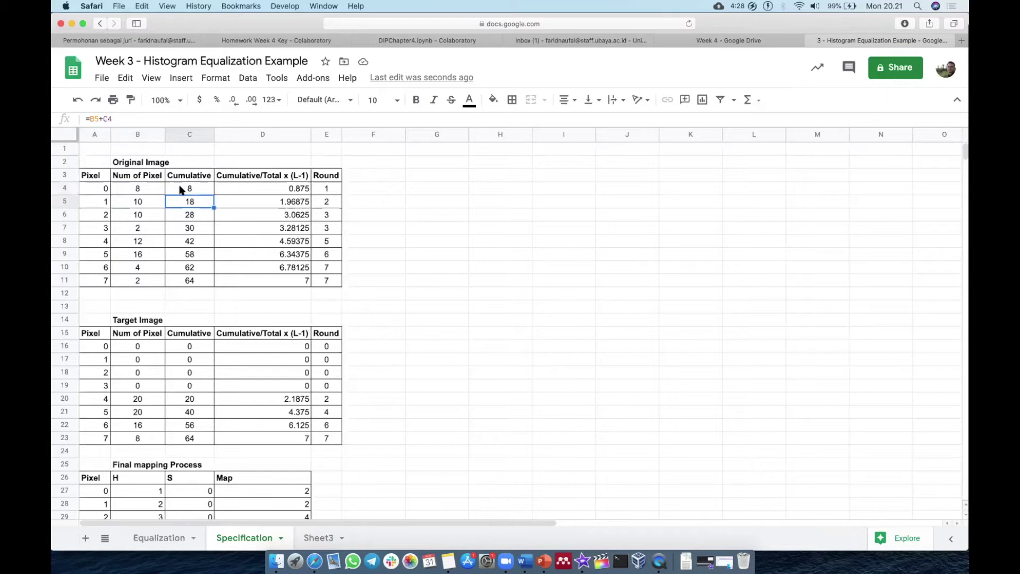
{"action": "left_click", "coordinate": [182, 191]}
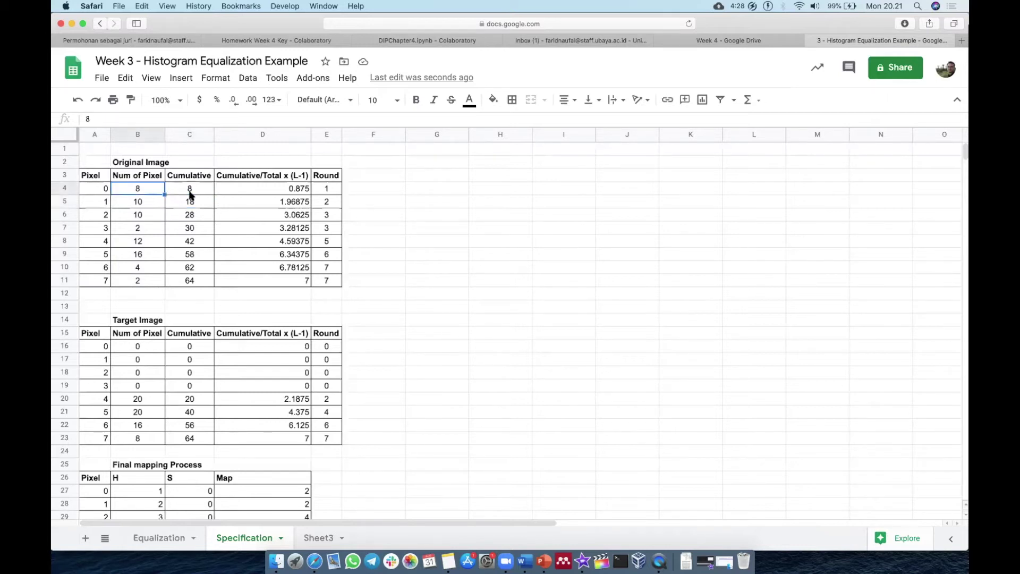
{"action": "left_click", "coordinate": [182, 202]}
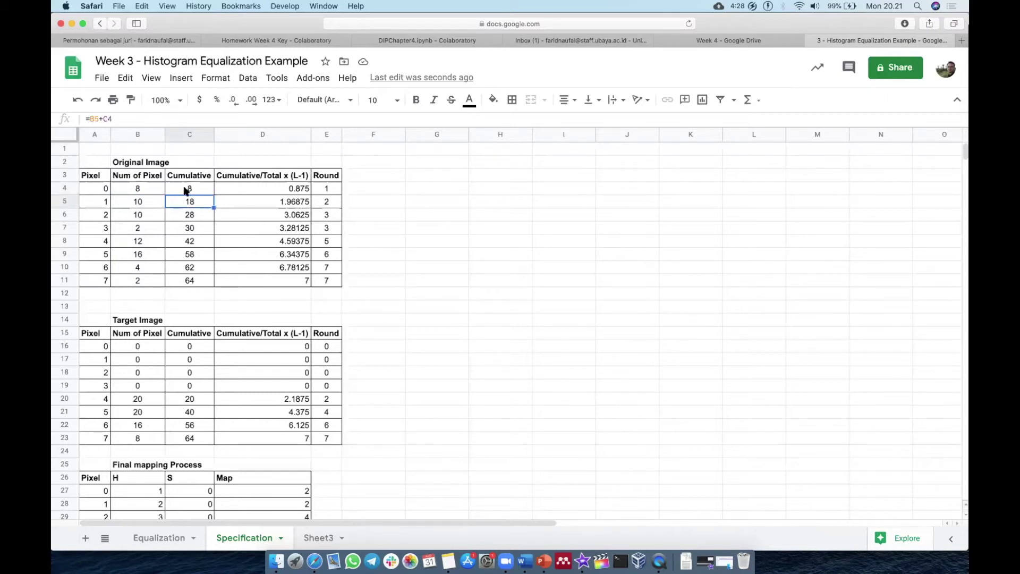
{"action": "left_click", "coordinate": [200, 218]}
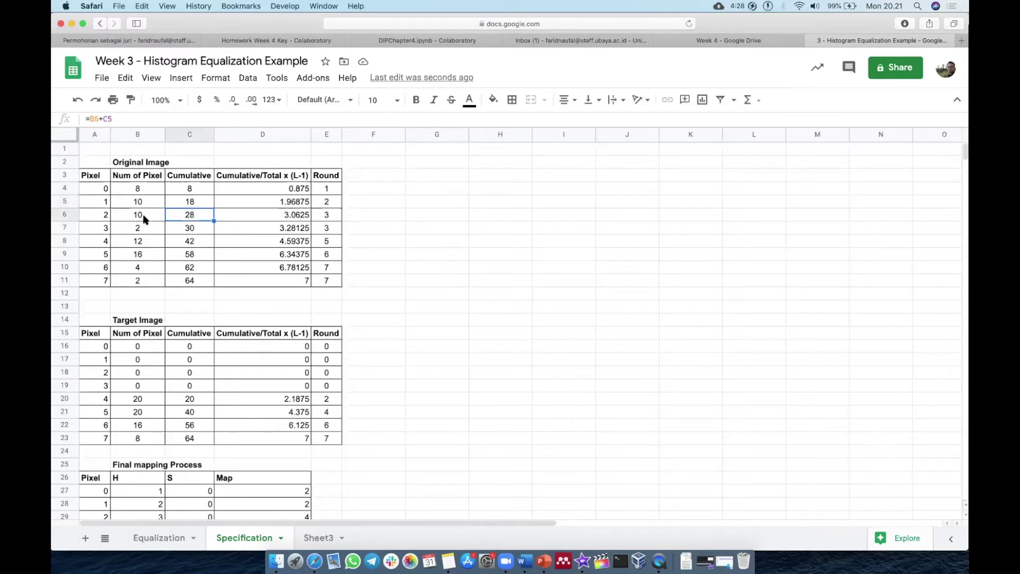
{"action": "left_click", "coordinate": [183, 230]}
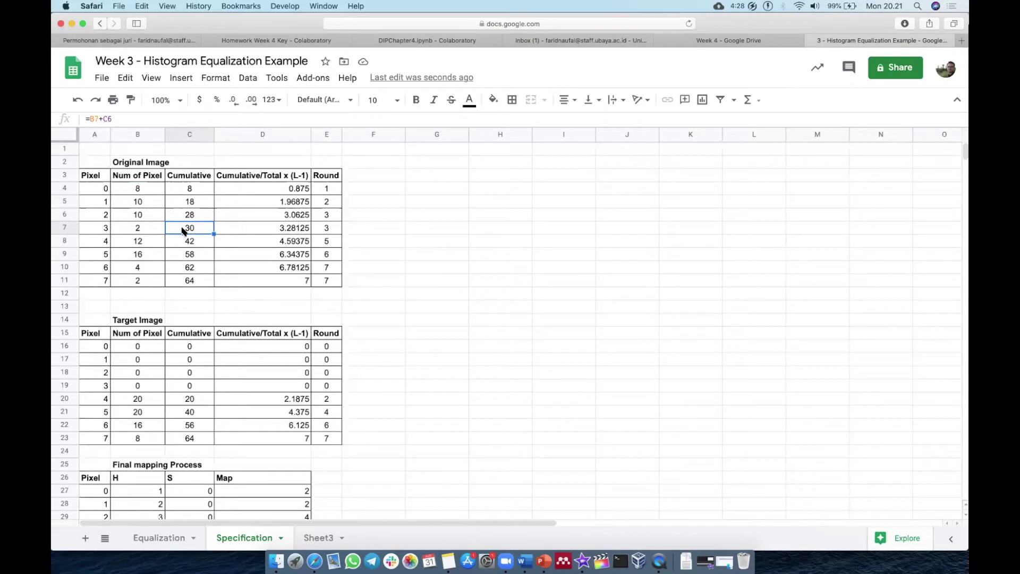
{"action": "left_click", "coordinate": [191, 216]}
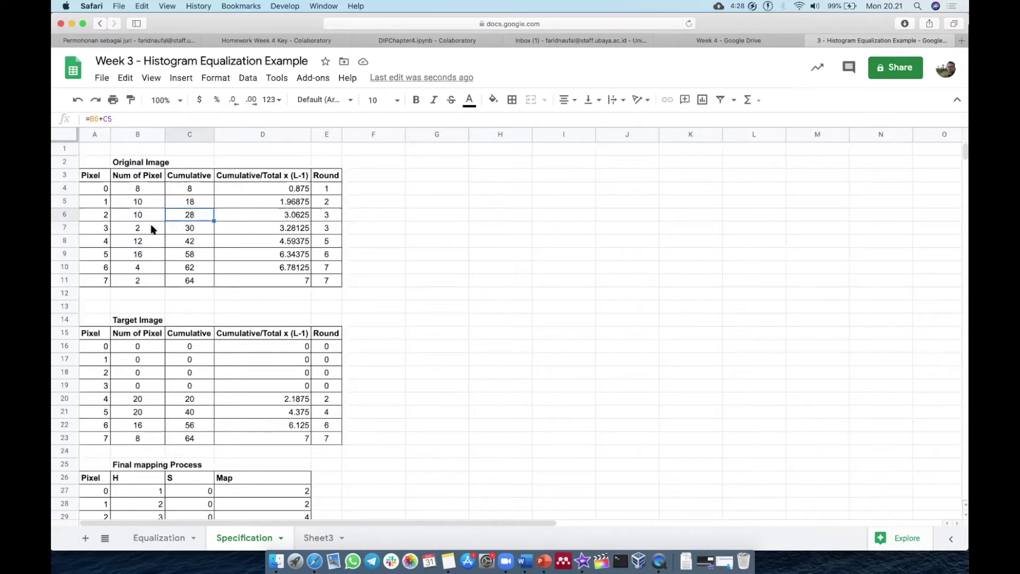
{"action": "left_click", "coordinate": [153, 229]}
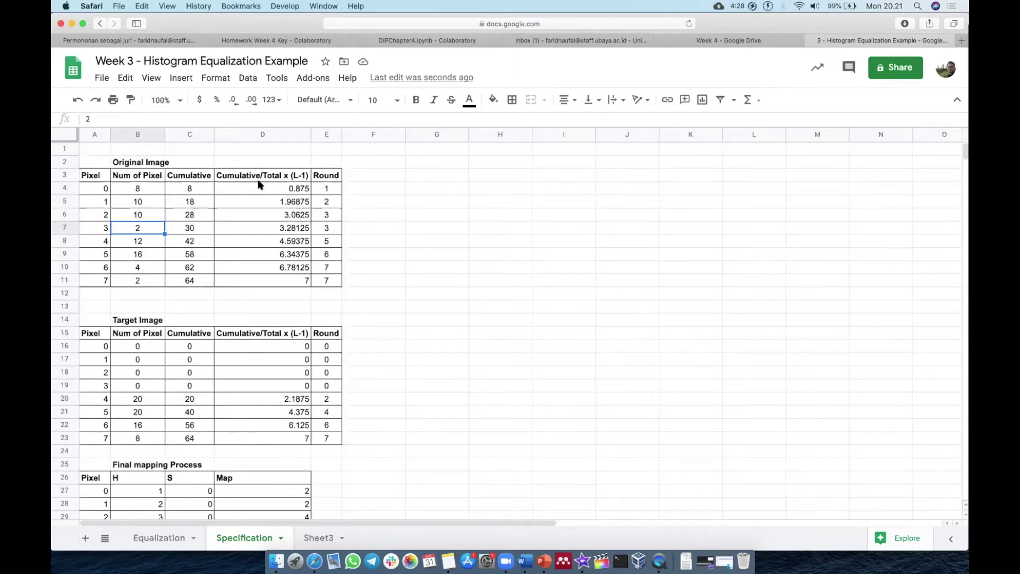
Examine the Cumulative/Total x (L-1) formulas in D4:D8 of the Original Image table and the Cumulative values they use.
{"action": "left_click", "coordinate": [194, 191]}
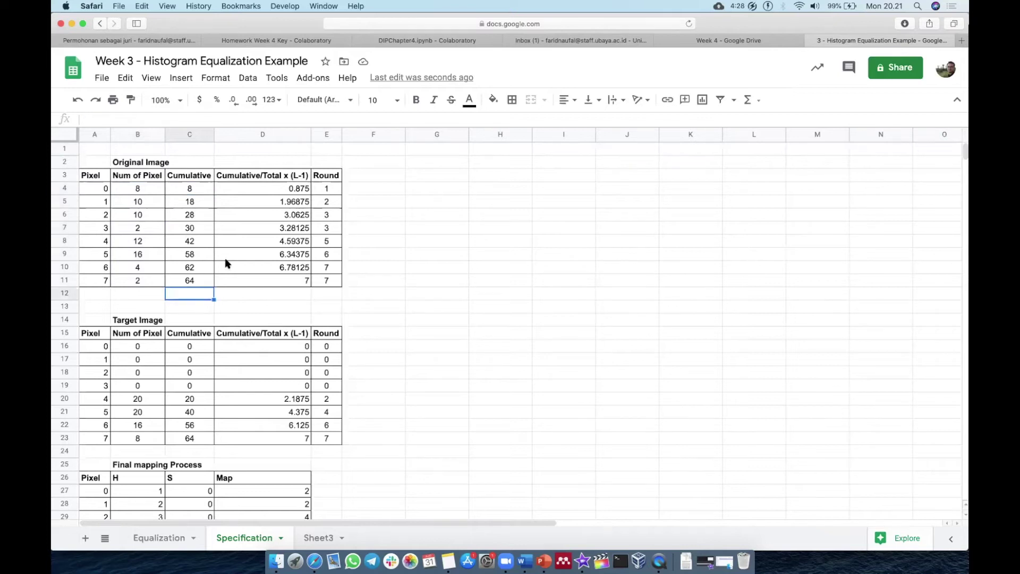
{"action": "left_click", "coordinate": [268, 183]}
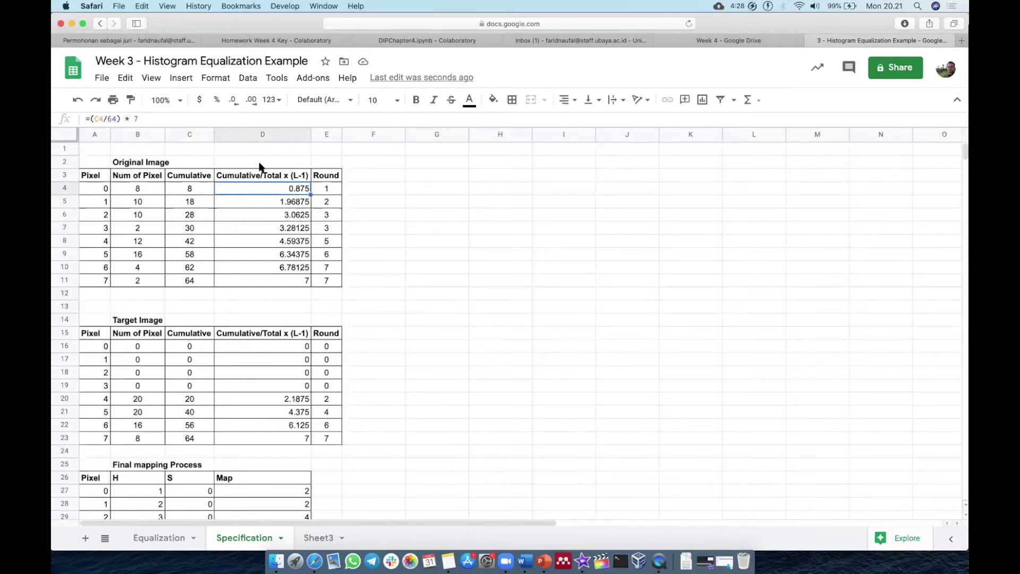
{"action": "left_click", "coordinate": [192, 295]}
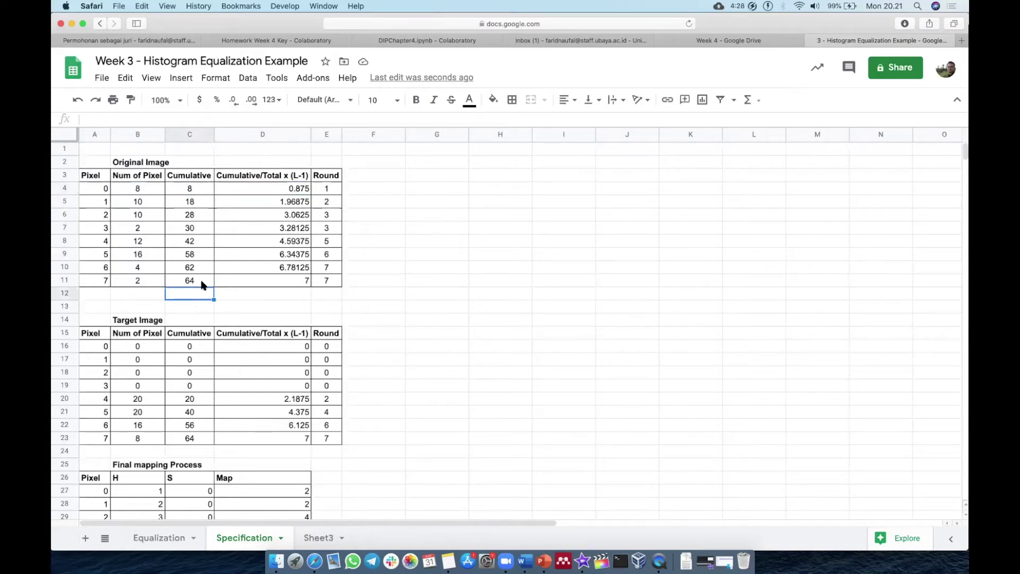
{"action": "left_click", "coordinate": [278, 190]}
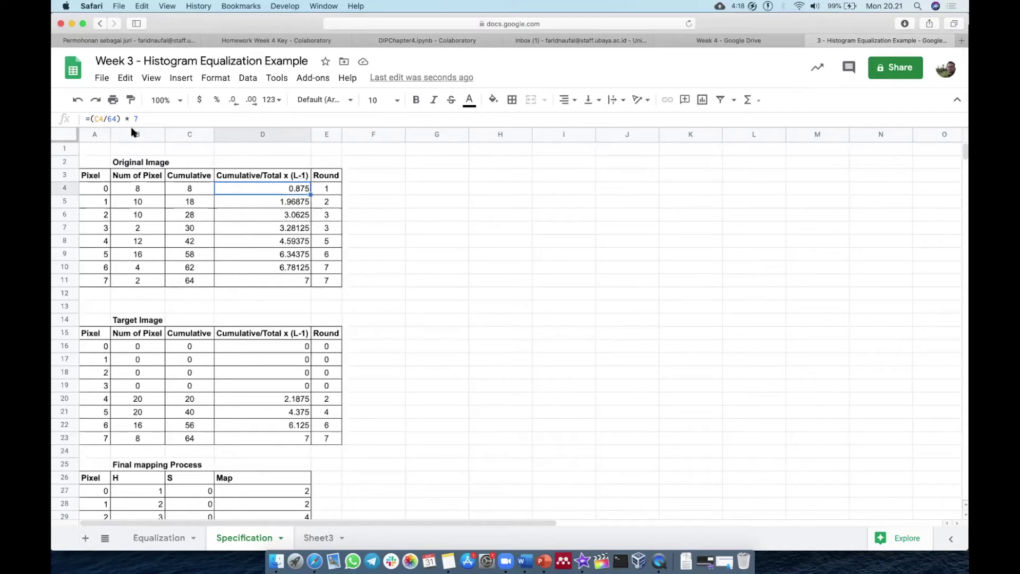
{"action": "left_click", "coordinate": [284, 202]}
{"action": "left_click", "coordinate": [283, 218]}
{"action": "left_click", "coordinate": [281, 231]}
{"action": "left_click", "coordinate": [279, 244]}
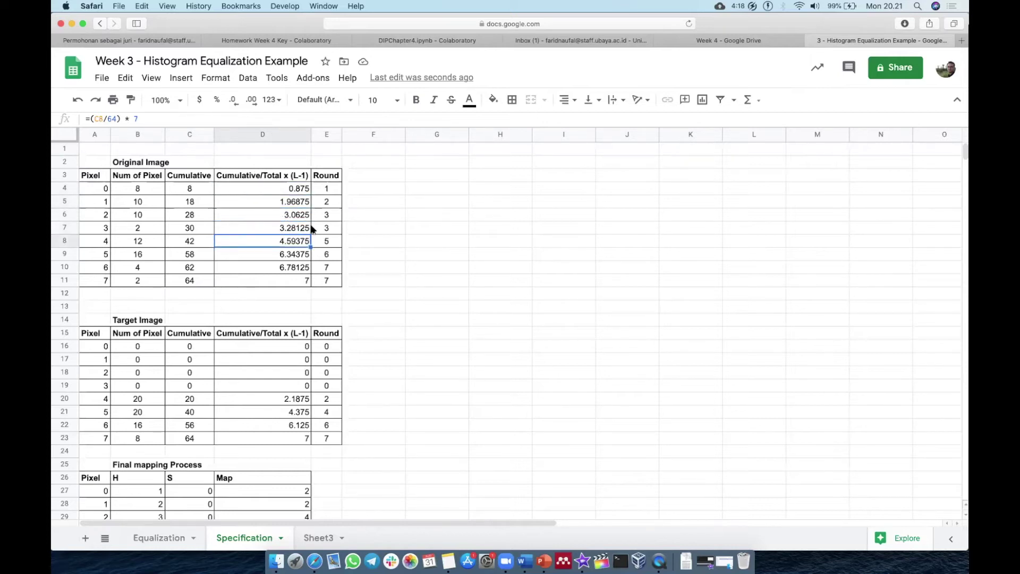
Examine the ROUND formulas in E4:E11 of the Original Image table and compare them with the original pixel levels.
{"action": "left_click", "coordinate": [329, 188]}
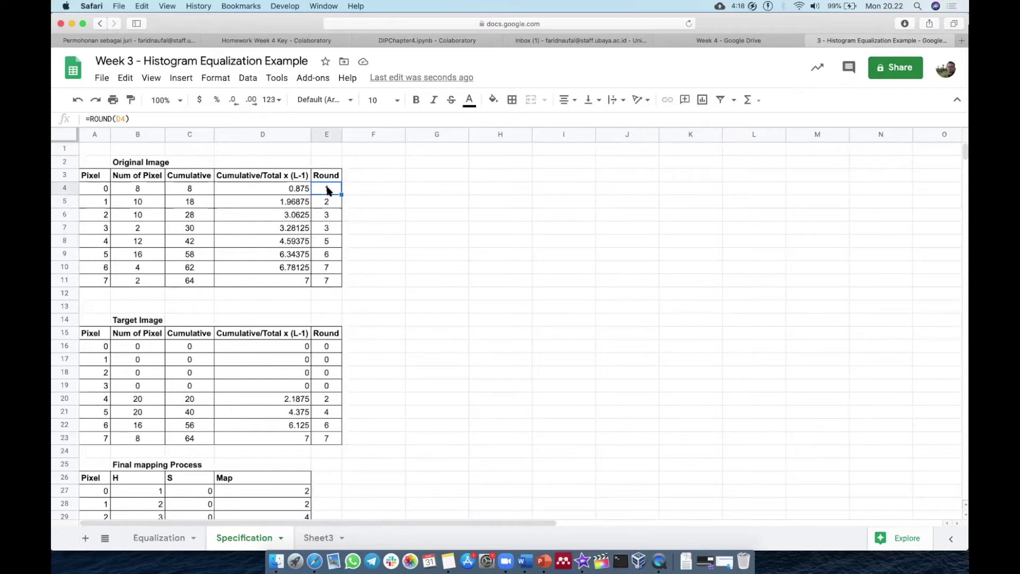
{"action": "left_click_drag", "start_coordinate": [327, 189], "coordinate": [319, 278]}
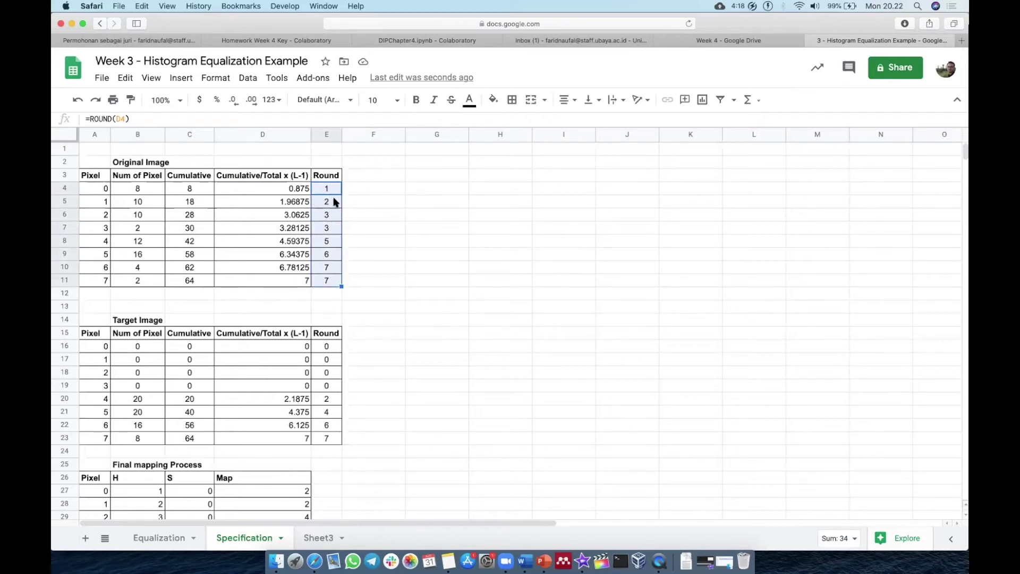
{"action": "left_click", "coordinate": [346, 188]}
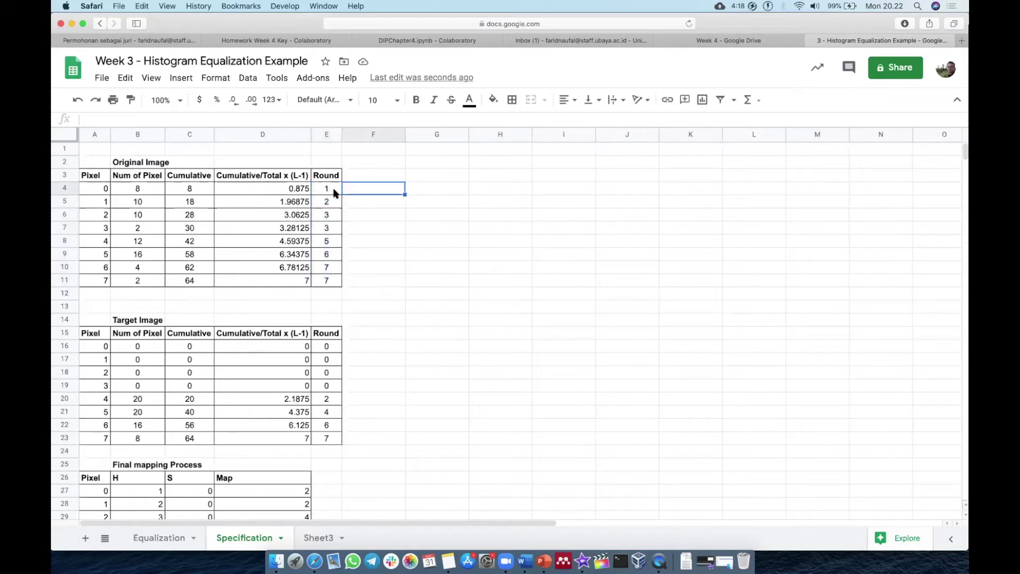
{"action": "left_click", "coordinate": [332, 191]}
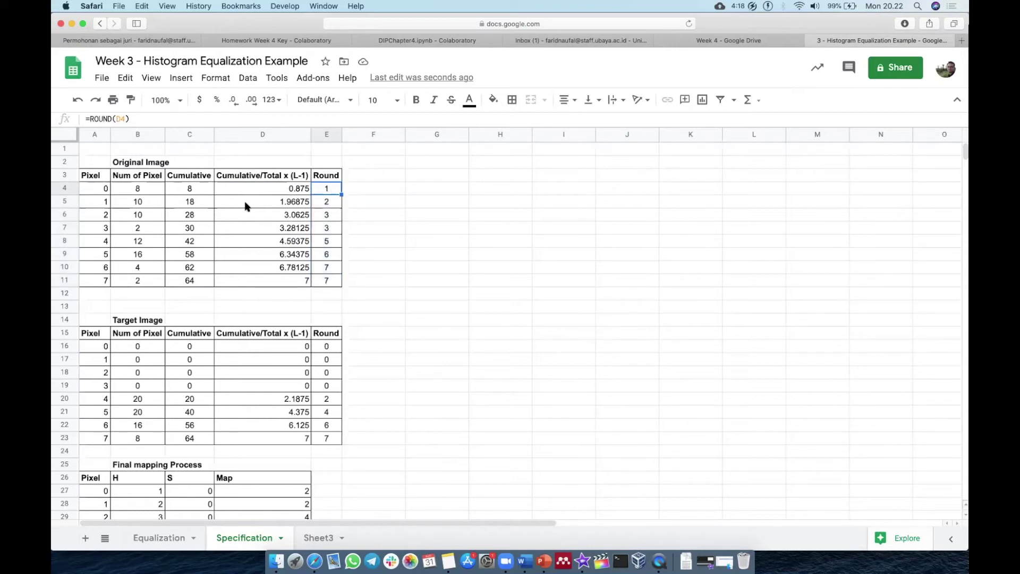
{"action": "left_click", "coordinate": [102, 193]}
{"action": "left_click", "coordinate": [105, 217]}
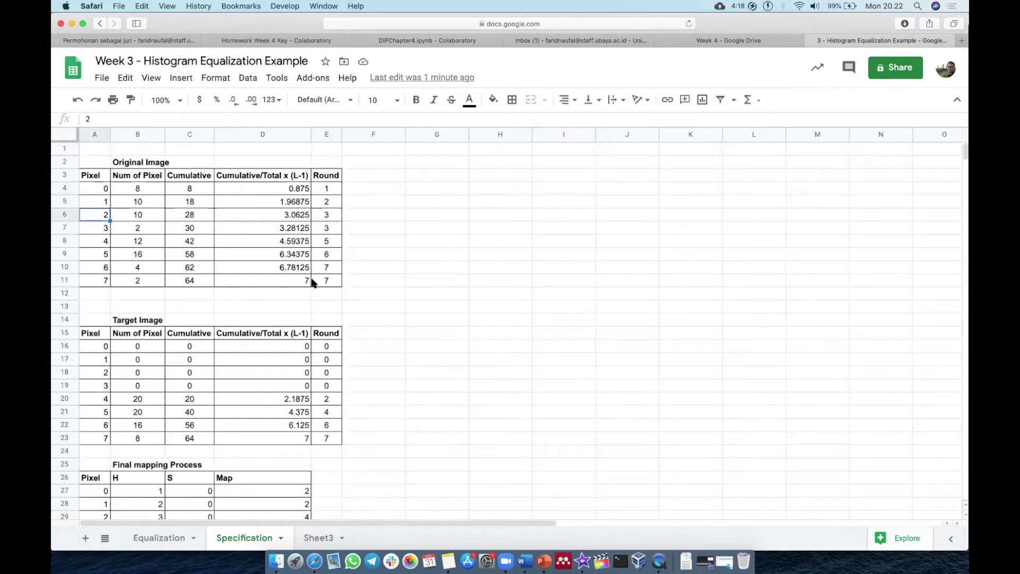
Review the Target Image table's pixel levels, Num of Pixel values and the Cumulative/Total x (L-1) formula in D16.
{"action": "scroll", "coordinate": [314, 283], "scroll_direction": "down", "scroll_amount": 2}
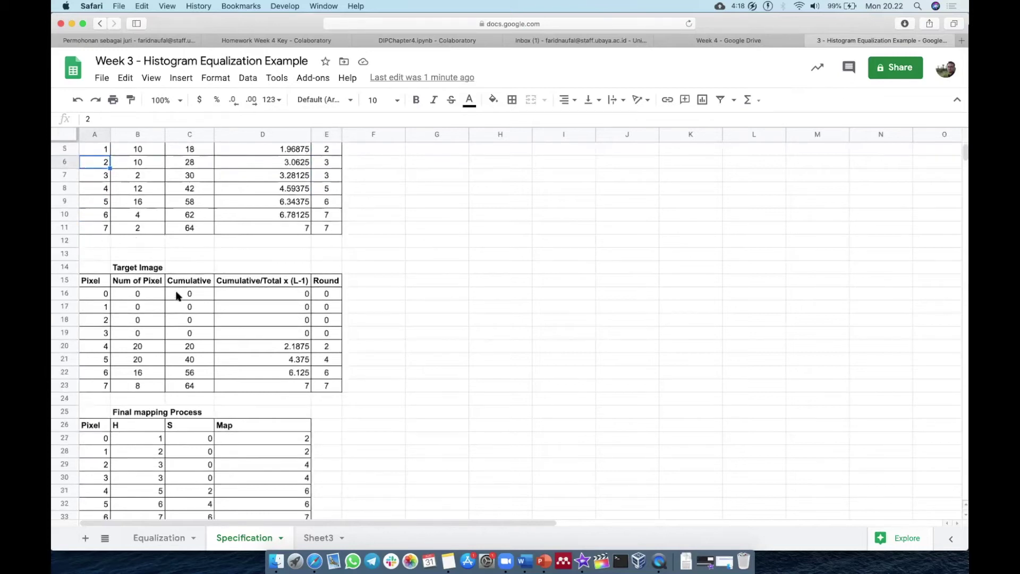
{"action": "left_click", "coordinate": [148, 271]}
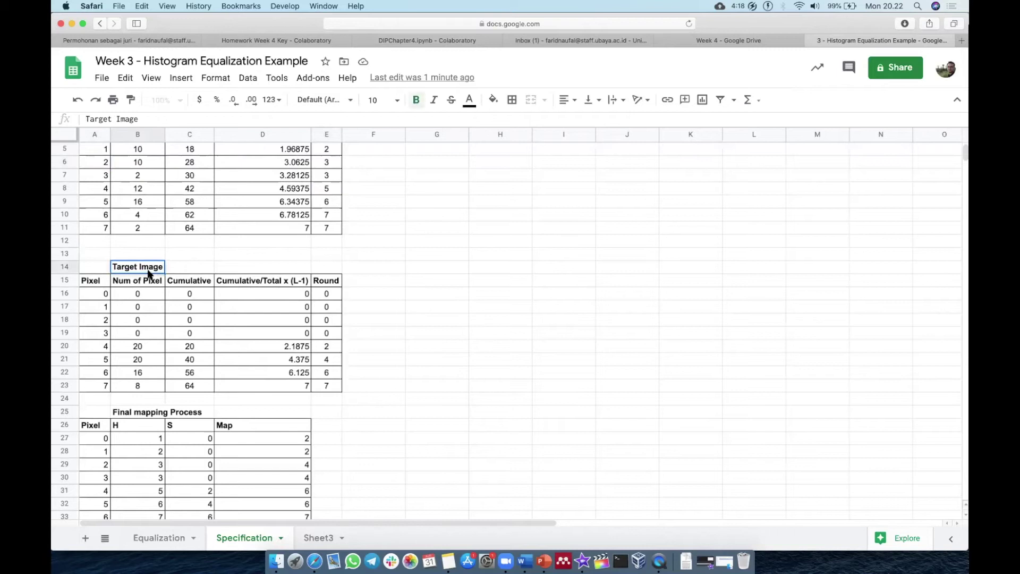
{"action": "left_click", "coordinate": [140, 295]}
{"action": "left_click", "coordinate": [104, 295]}
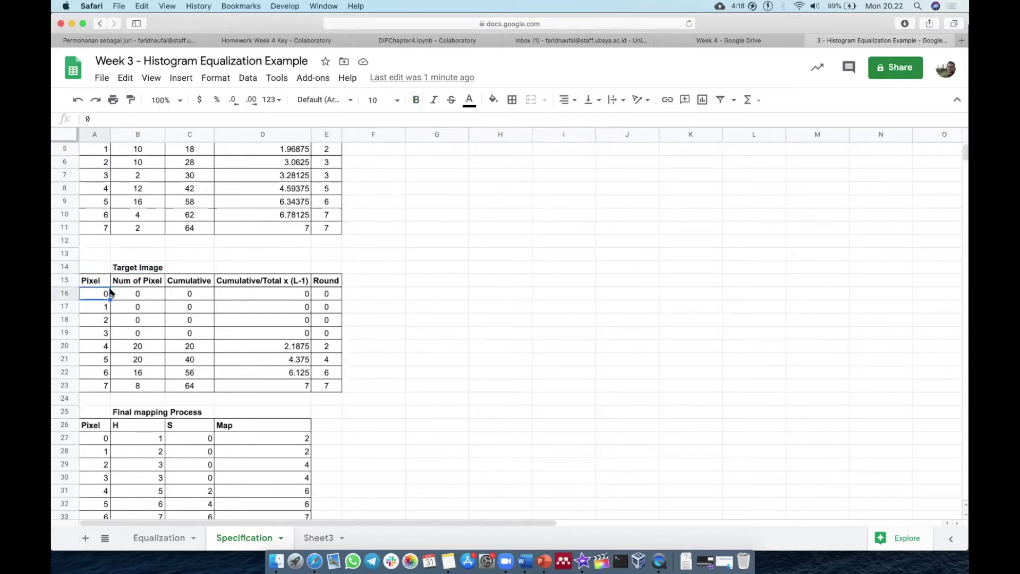
{"action": "left_click", "coordinate": [153, 293]}
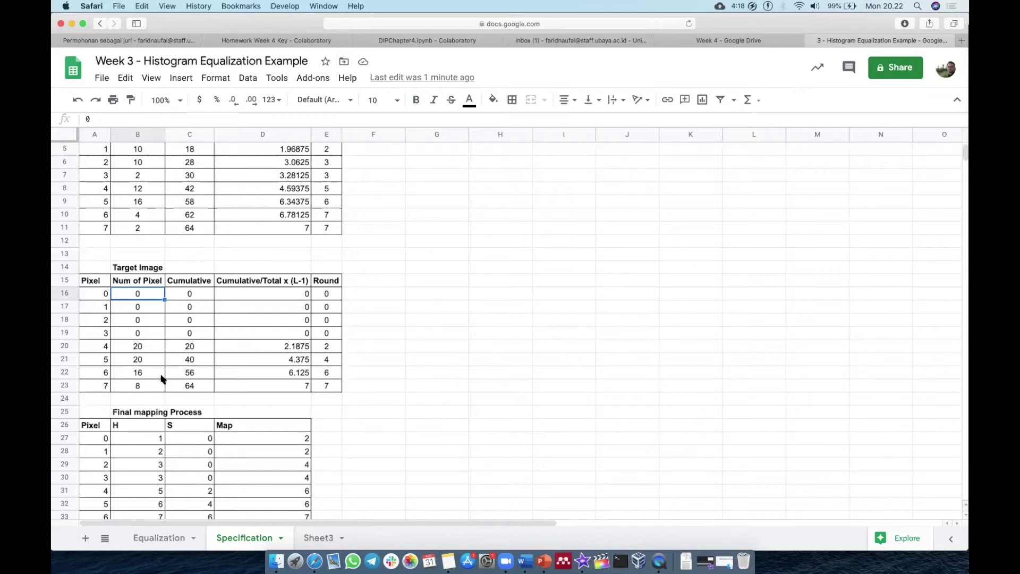
{"action": "left_click", "coordinate": [277, 285]}
{"action": "left_click", "coordinate": [281, 298]}
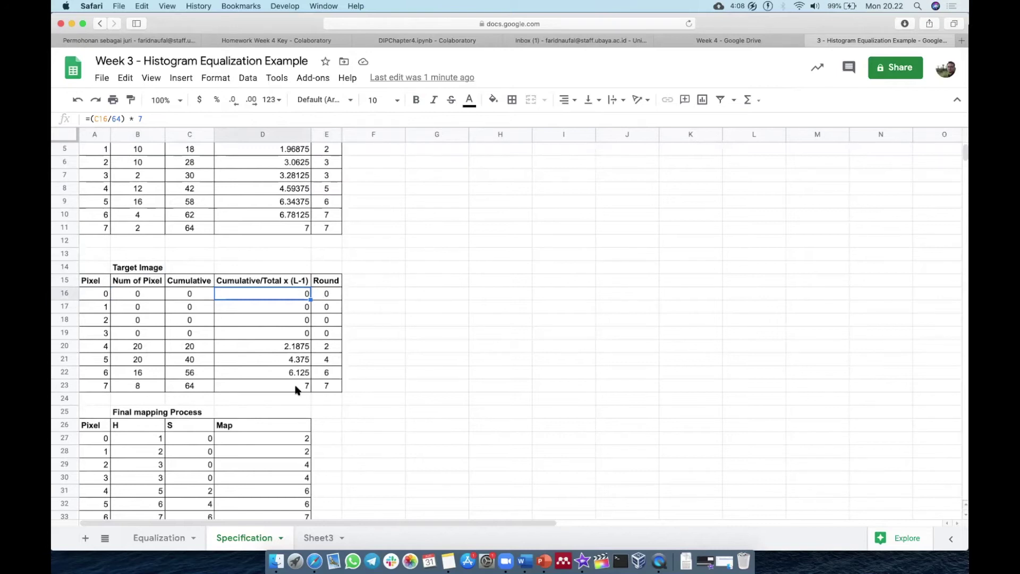
Examine the Final mapping Process table, relating its Pixel, H and S columns to the Original Image and Target Image tables.
{"action": "scroll", "coordinate": [296, 388], "scroll_direction": "down", "scroll_amount": 5}
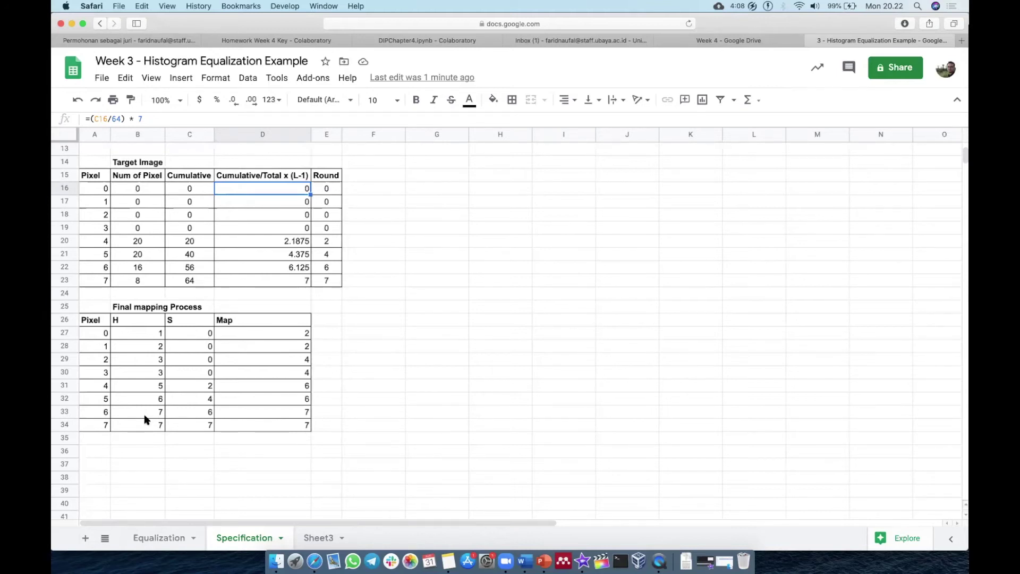
{"action": "left_click", "coordinate": [101, 337]}
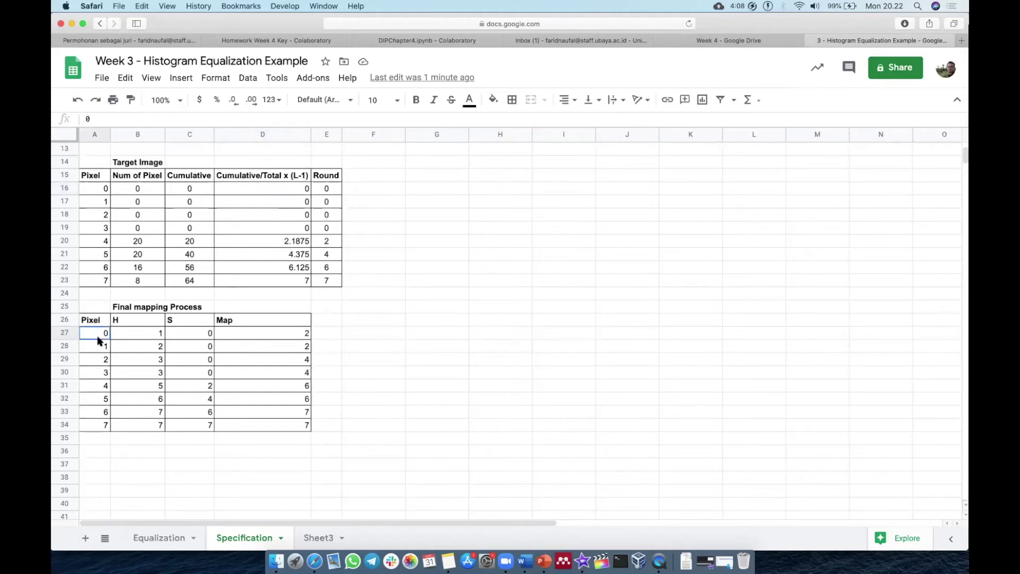
{"action": "left_click", "coordinate": [142, 337]}
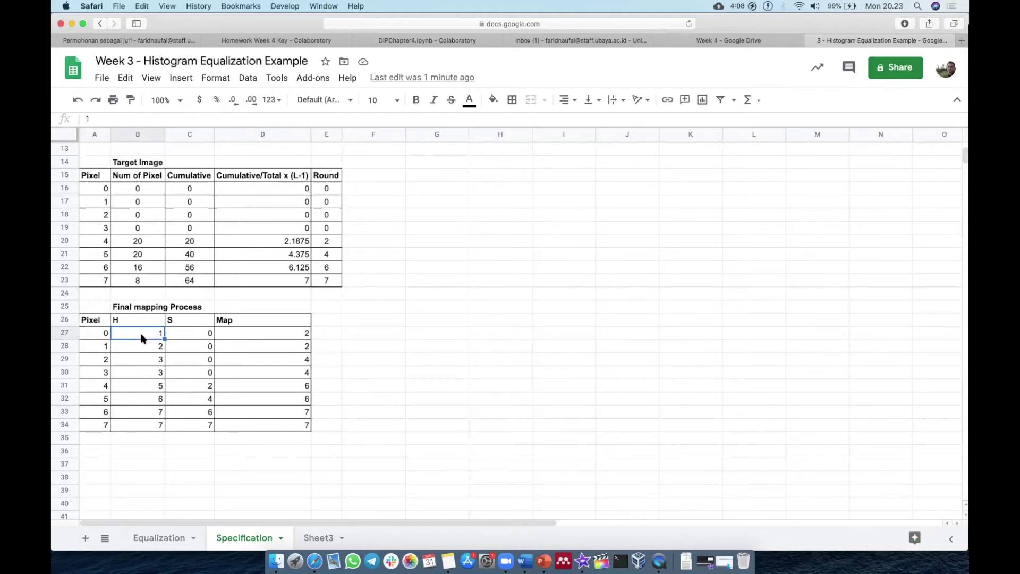
{"action": "left_click", "coordinate": [107, 335]}
{"action": "scroll", "coordinate": [134, 340], "scroll_direction": "up", "scroll_amount": 1}
{"action": "scroll", "coordinate": [134, 341], "scroll_direction": "up", "scroll_amount": 1}
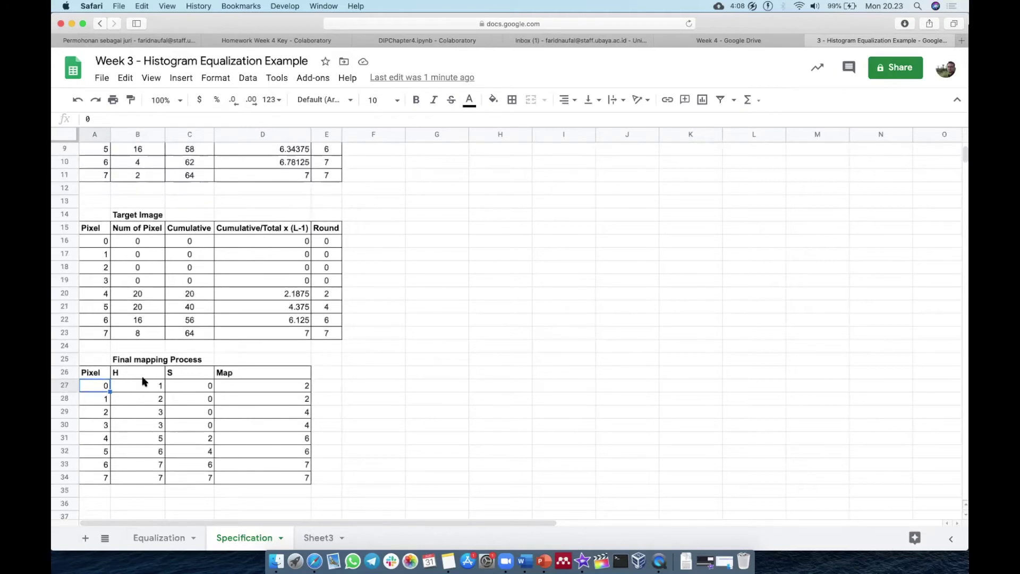
{"action": "left_click", "coordinate": [143, 374]}
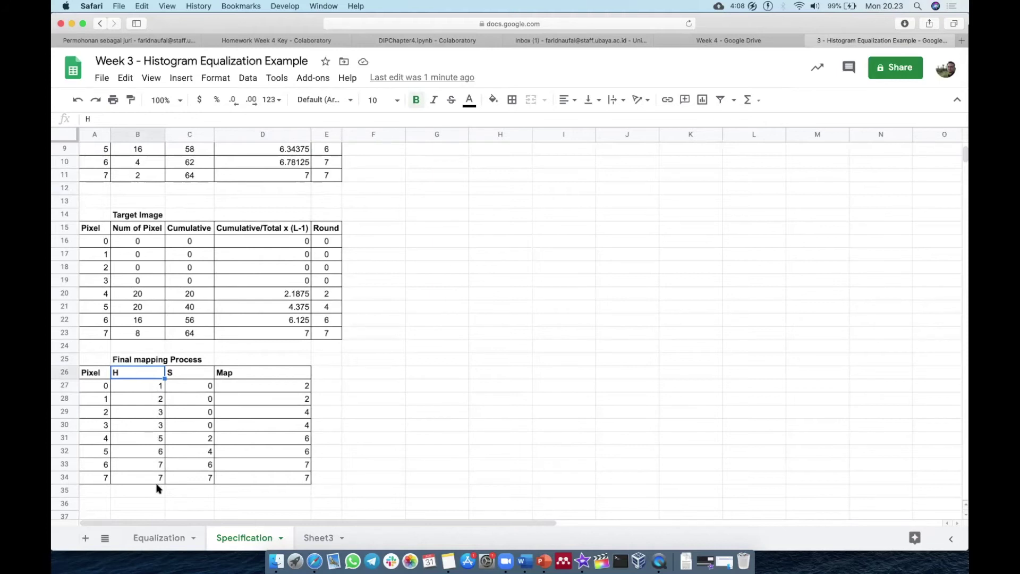
{"action": "left_click", "coordinate": [198, 377]}
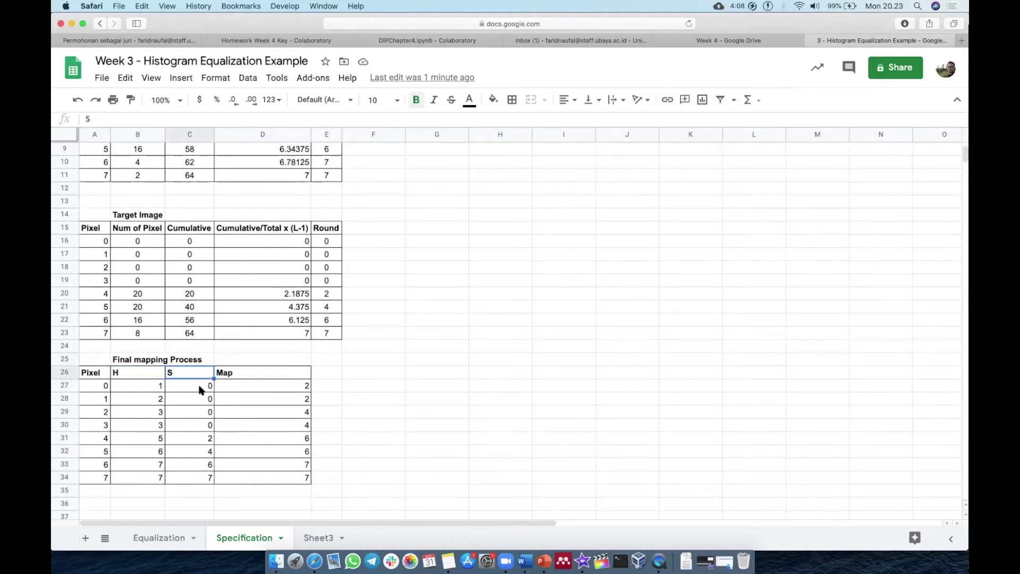
{"action": "left_click", "coordinate": [162, 387]}
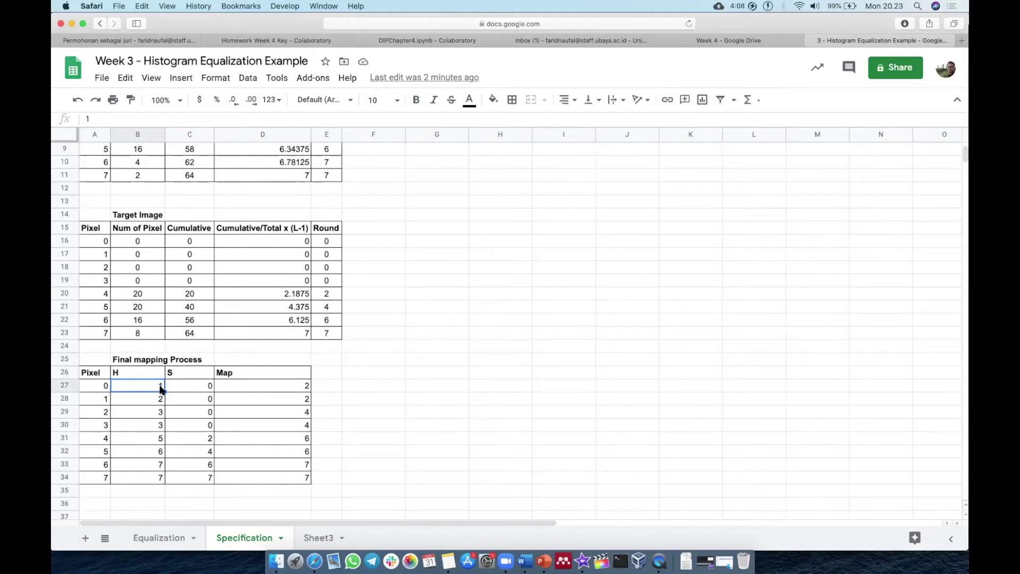
Compare the H values of pixels 0 and 1 with the S column in the Final mapping Process table and check their Map values.
{"action": "left_click", "coordinate": [190, 439]}
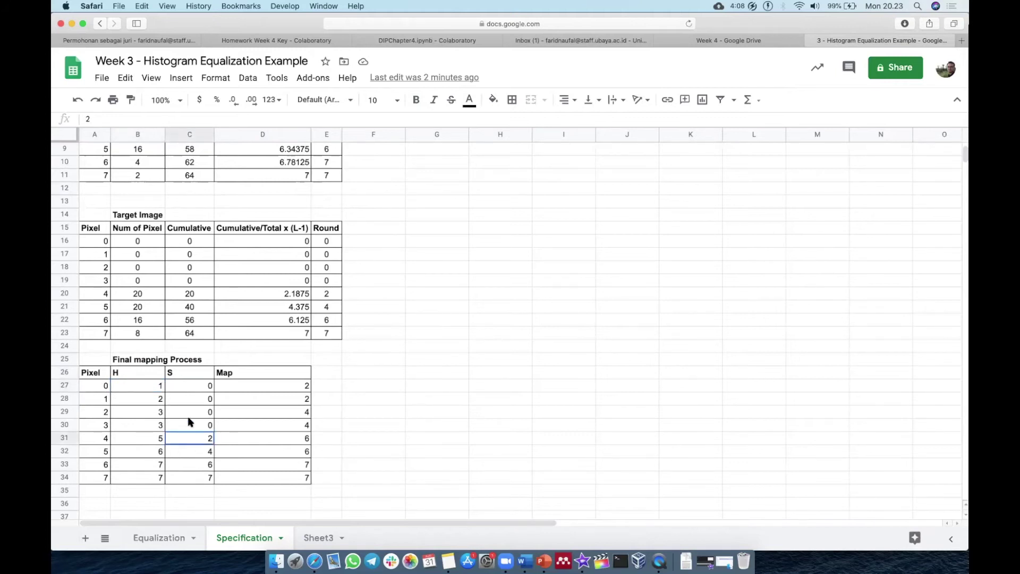
{"action": "left_click", "coordinate": [161, 387]}
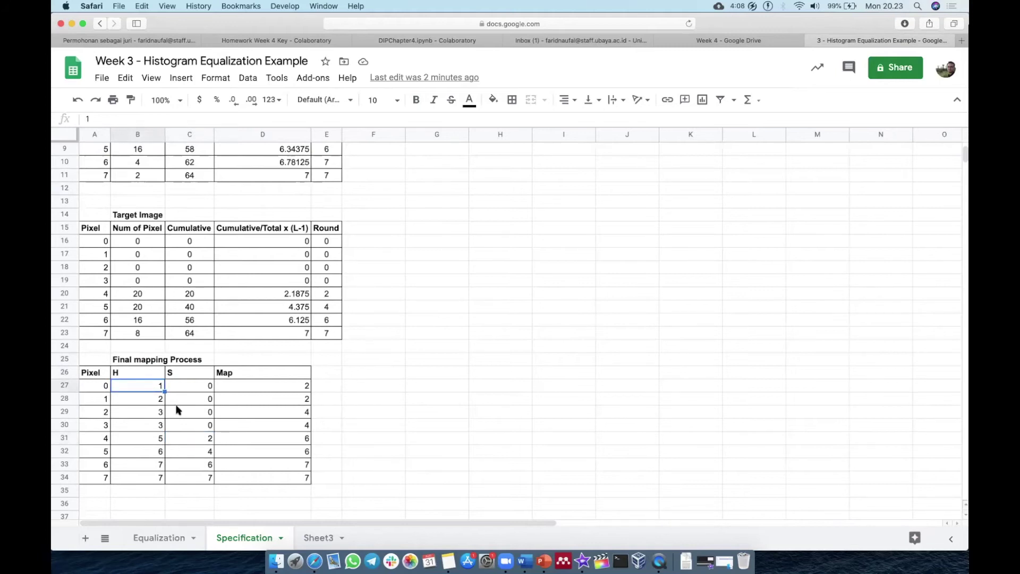
{"action": "left_click", "coordinate": [189, 437]}
{"action": "left_click", "coordinate": [162, 387]}
{"action": "left_click", "coordinate": [292, 387]}
{"action": "left_click", "coordinate": [163, 400]}
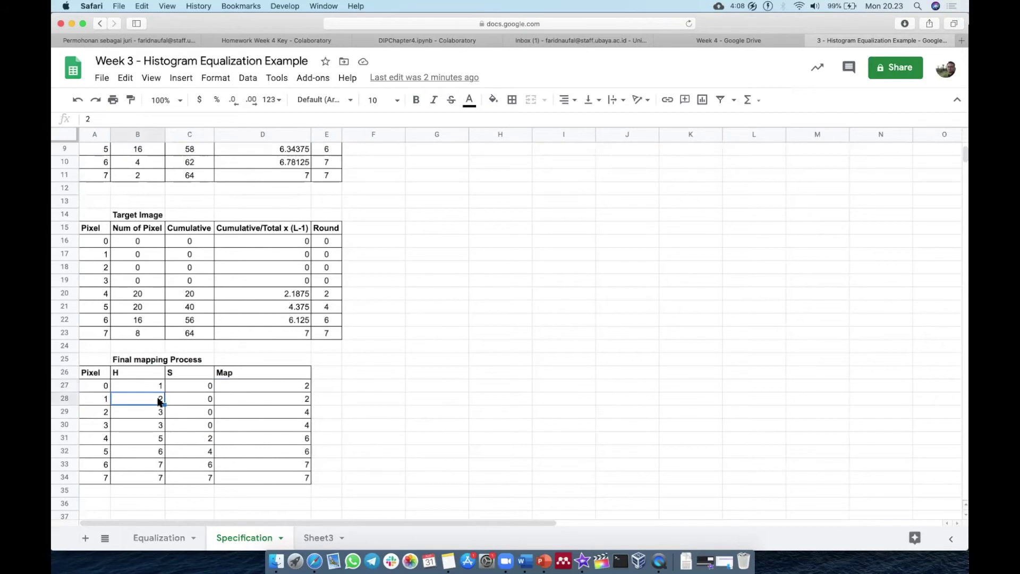
{"action": "left_click", "coordinate": [208, 440]}
{"action": "left_click", "coordinate": [157, 390]}
{"action": "left_click", "coordinate": [154, 402]}
{"action": "left_click", "coordinate": [262, 402]}
Trace how the H values of pixels 2 to 7 match the nearest S values and lead to the Map values in D29:D34.
{"action": "left_click", "coordinate": [156, 414]}
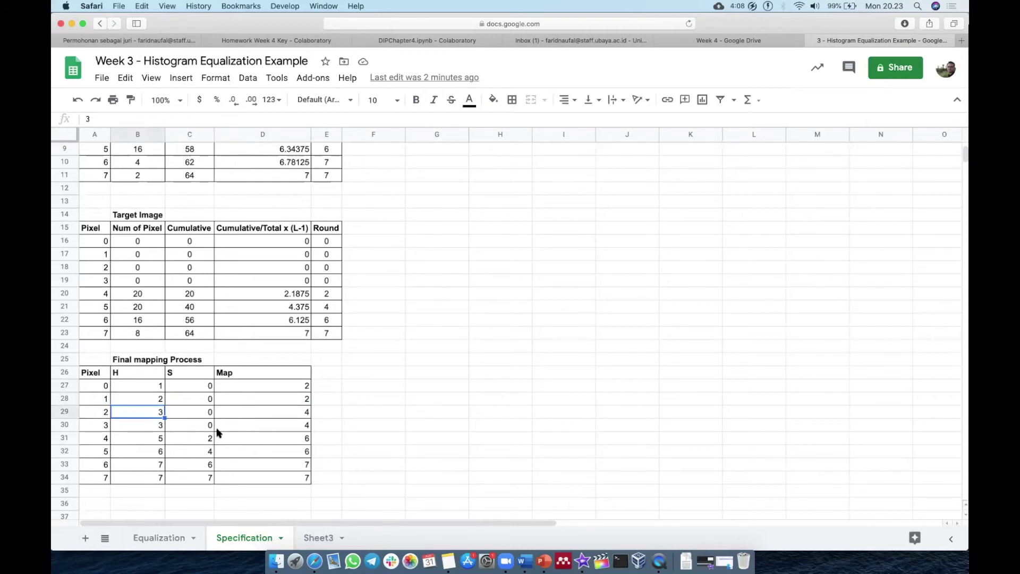
{"action": "left_click", "coordinate": [201, 457]}
{"action": "left_click", "coordinate": [155, 417]}
{"action": "left_click", "coordinate": [315, 416]}
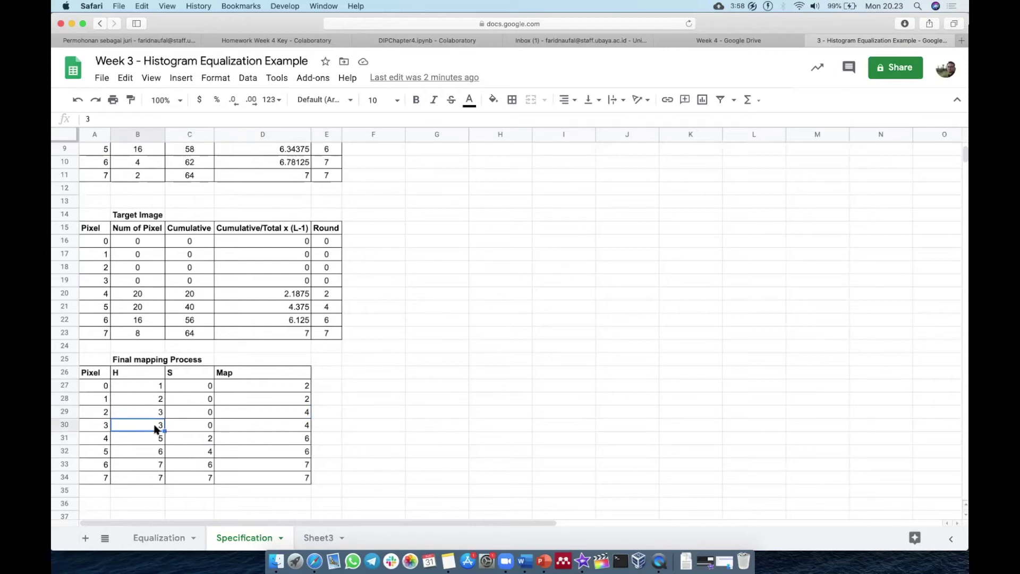
{"action": "left_click", "coordinate": [272, 425]}
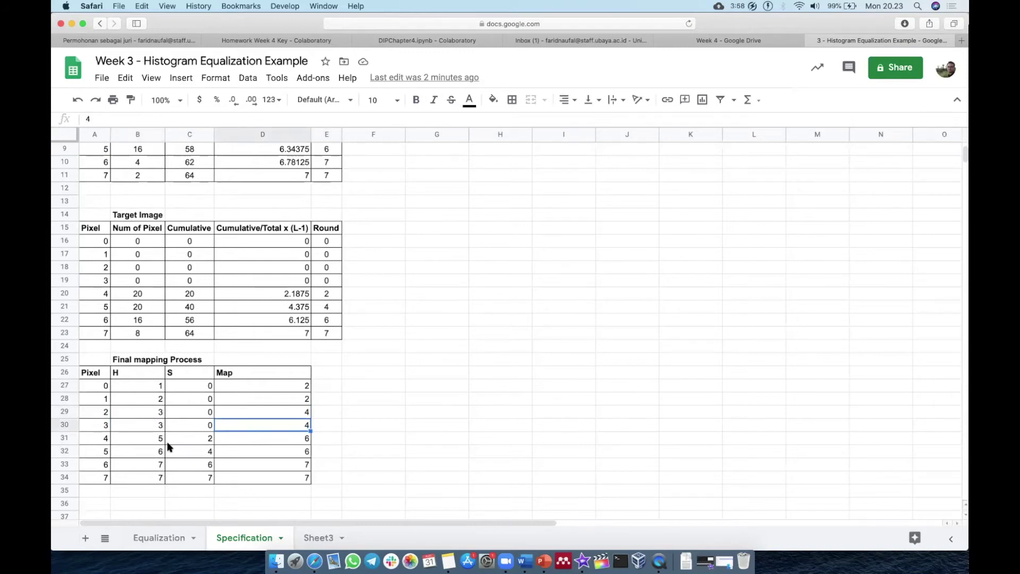
{"action": "left_click", "coordinate": [153, 439]}
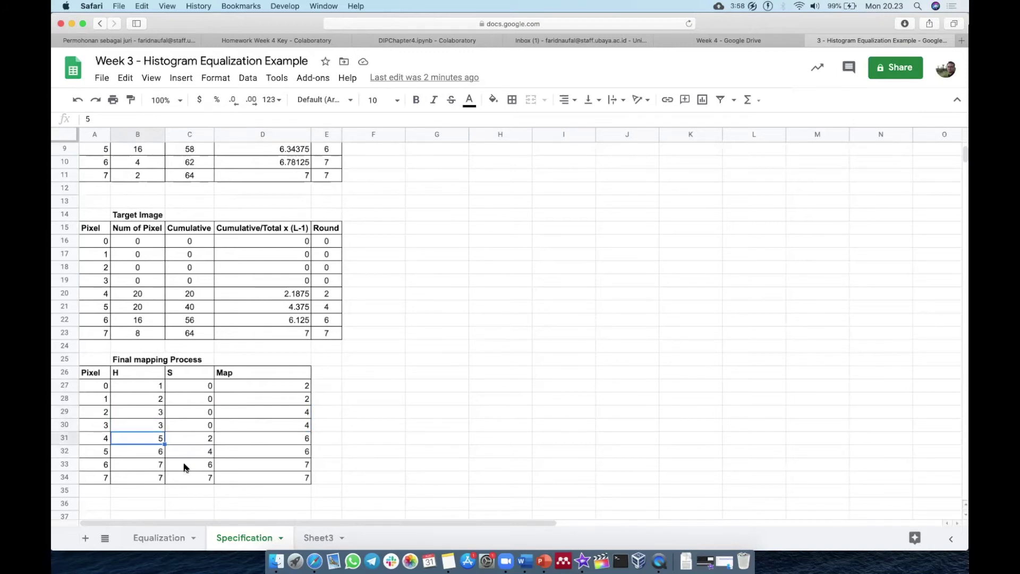
{"action": "left_click", "coordinate": [201, 467]}
{"action": "left_click", "coordinate": [278, 448]}
{"action": "left_click", "coordinate": [277, 441]}
{"action": "left_click", "coordinate": [277, 468]}
{"action": "left_click", "coordinate": [235, 478]}
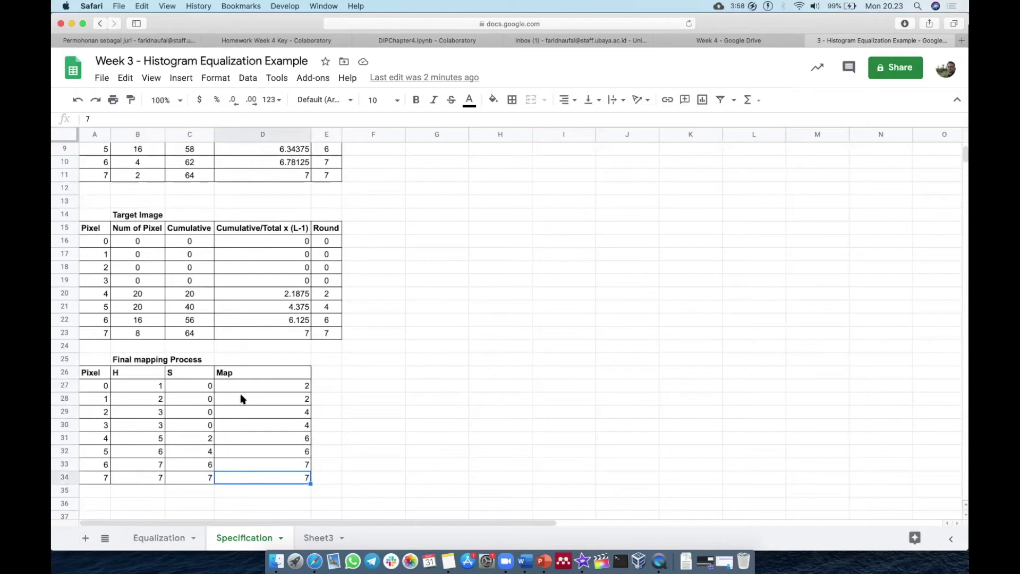
Review the Map column D27:D34 against the H values to see which new level replaces each one.
{"action": "left_click_drag", "start_coordinate": [250, 387], "coordinate": [240, 478]}
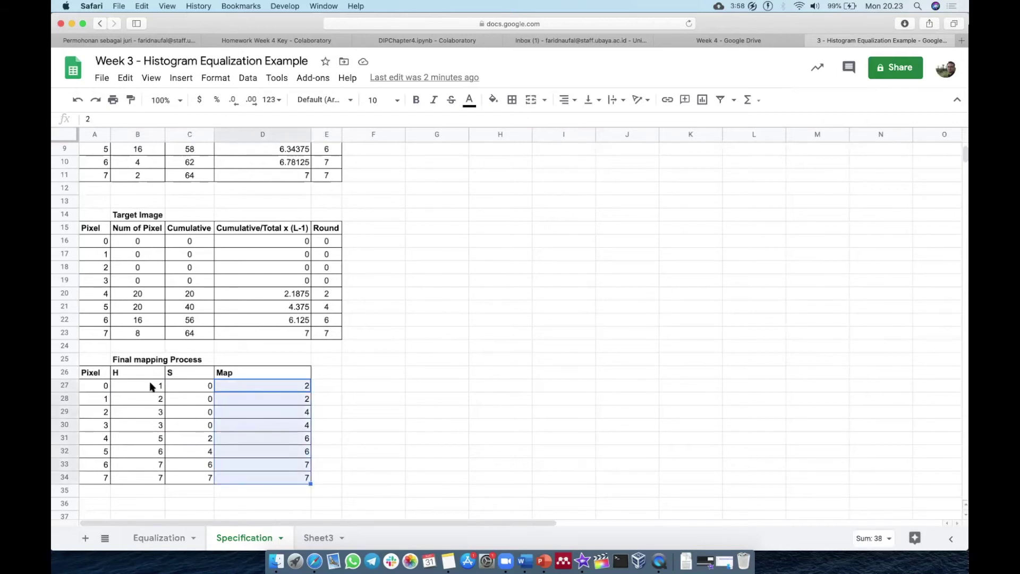
{"action": "key", "text": "Escape"}
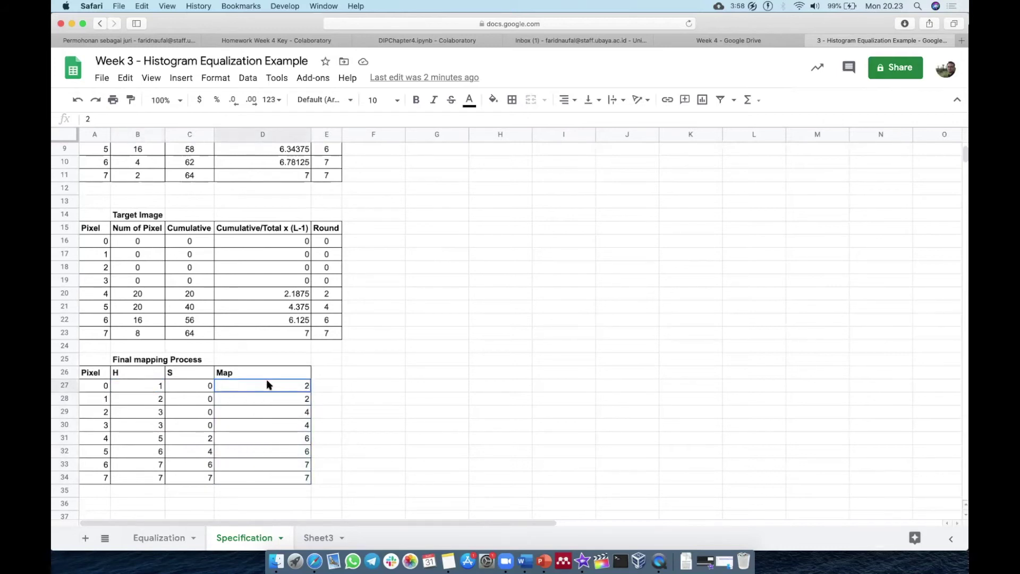
{"action": "left_click", "coordinate": [161, 396]}
{"action": "left_click", "coordinate": [270, 399]}
{"action": "left_click", "coordinate": [137, 425]}
{"action": "left_click", "coordinate": [264, 414]}
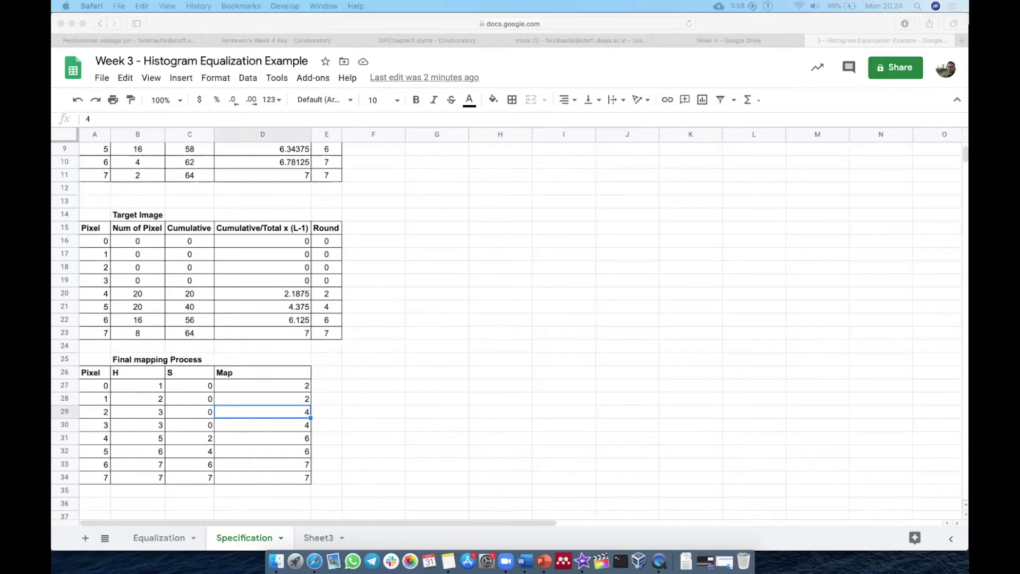
Switch to the DIPChapter4.ipynb notebook in Colab and add a text cell below the last histogram output, above the empty code cell.
{"action": "left_click", "coordinate": [385, 45]}
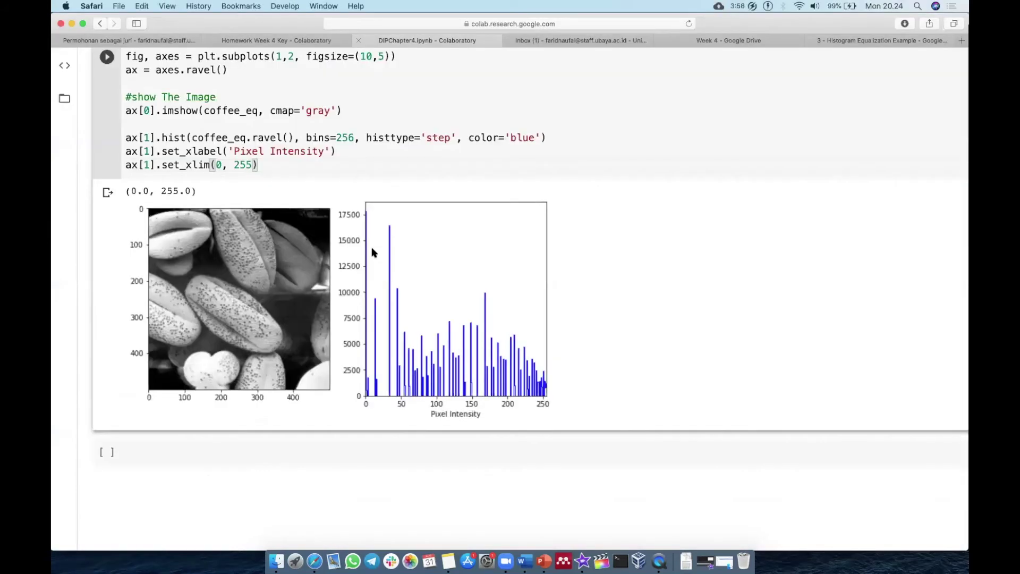
{"action": "left_click", "coordinate": [330, 448]}
{"action": "scroll", "coordinate": [330, 448], "scroll_direction": "up", "scroll_amount": 20}
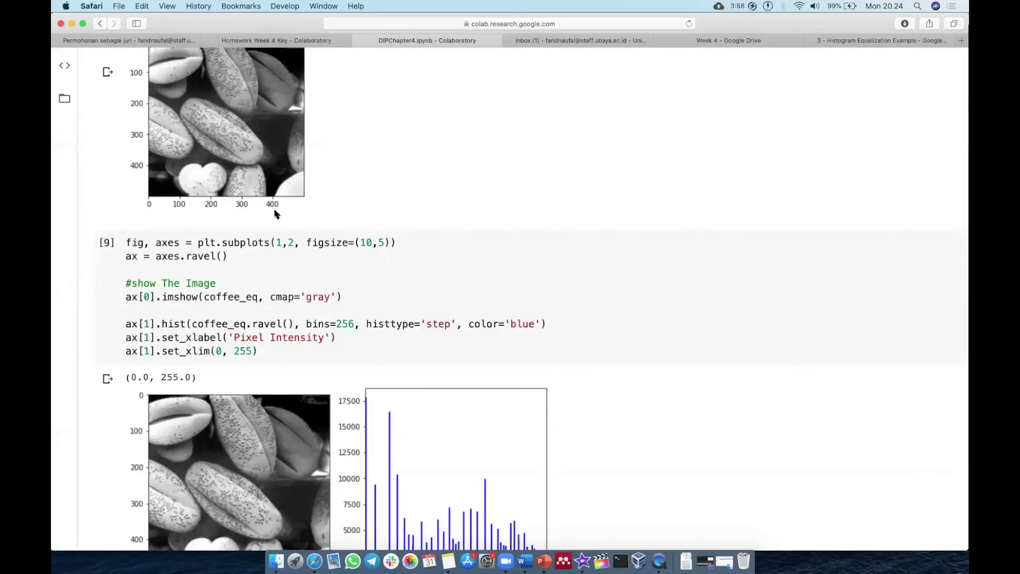
{"action": "scroll", "coordinate": [239, 107], "scroll_direction": "up", "scroll_amount": 3}
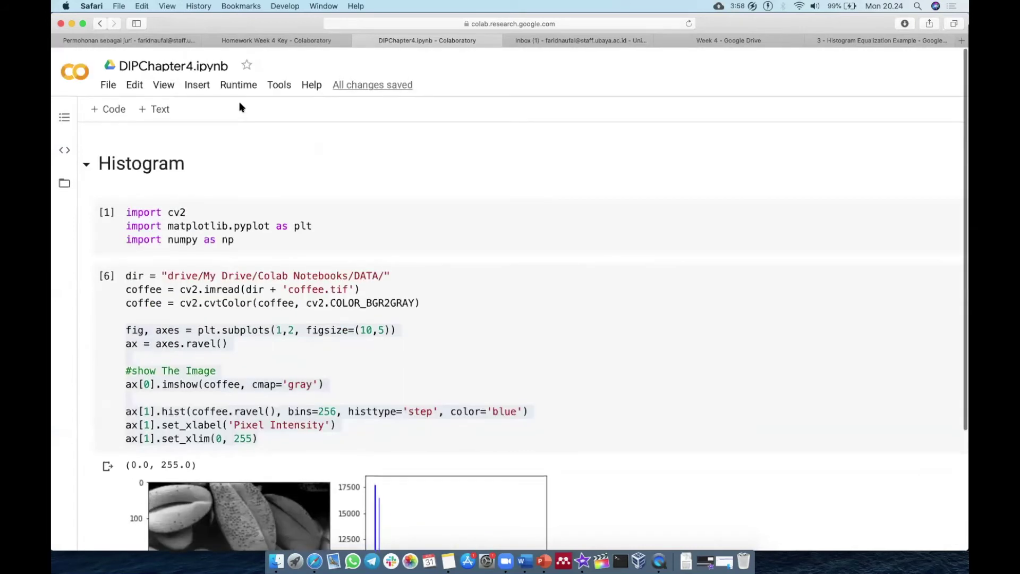
{"action": "left_click", "coordinate": [160, 107]}
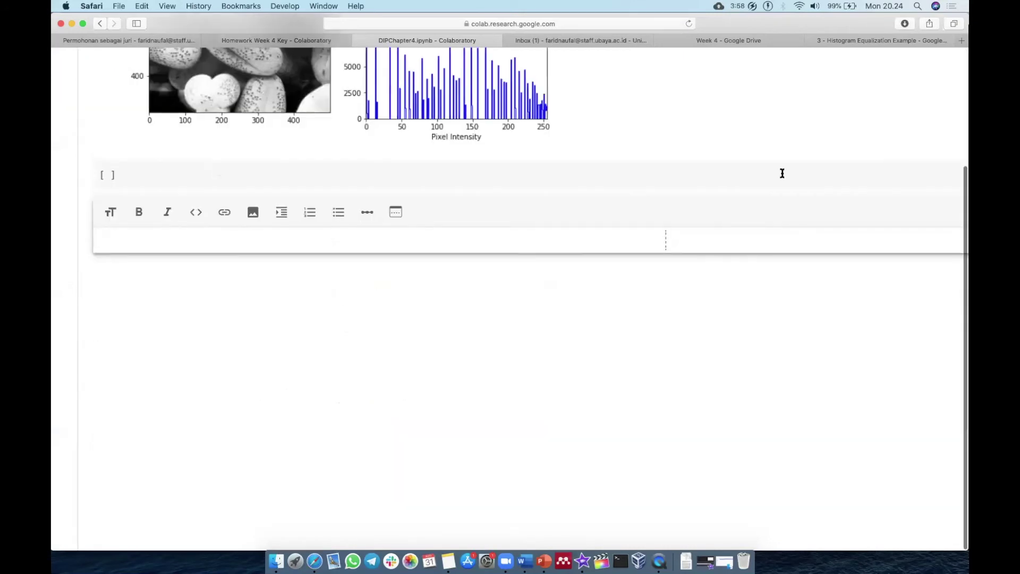
{"action": "scroll", "coordinate": [783, 180], "scroll_direction": "right", "scroll_amount": 10}
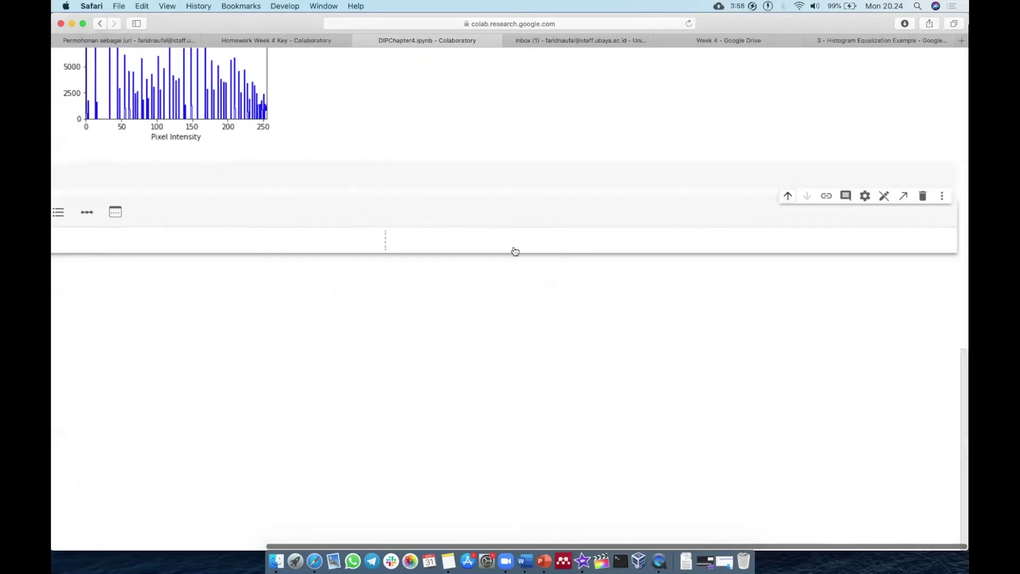
{"action": "left_click", "coordinate": [284, 289]}
{"action": "scroll", "coordinate": [283, 284], "scroll_direction": "left", "scroll_amount": 8}
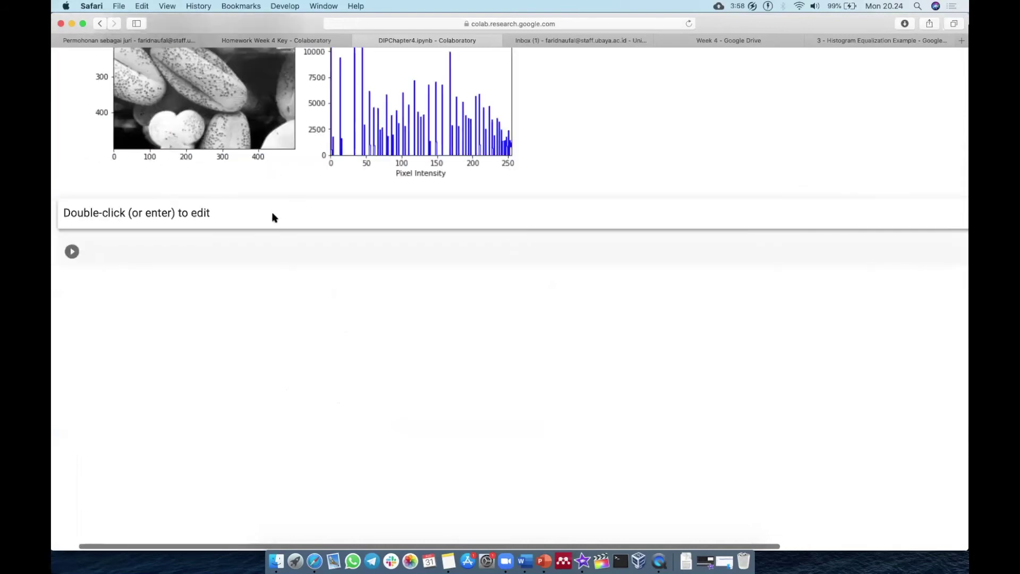
Enter "Histogram Matching/Specification" in the new text cell, format it as a heading and finish editing the cell.
{"action": "double_click", "coordinate": [198, 217]}
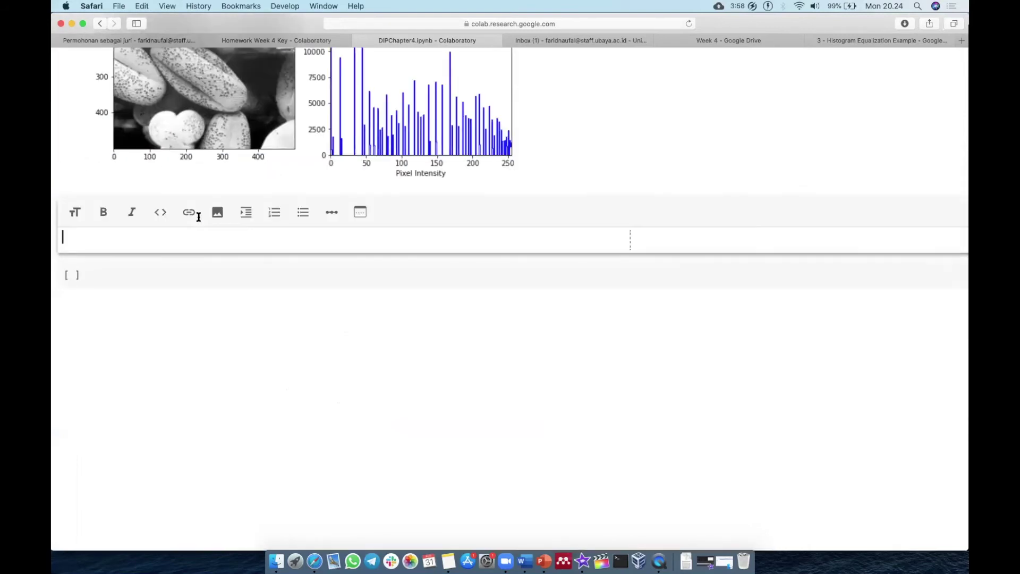
{"action": "type", "text": "Histogr"}
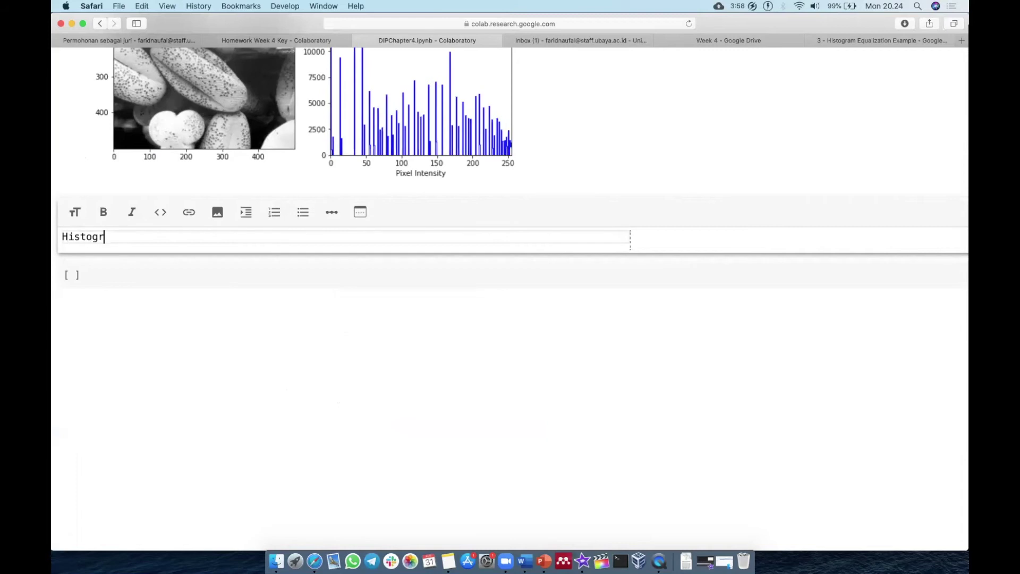
{"action": "type", "text": "am Matching/"}
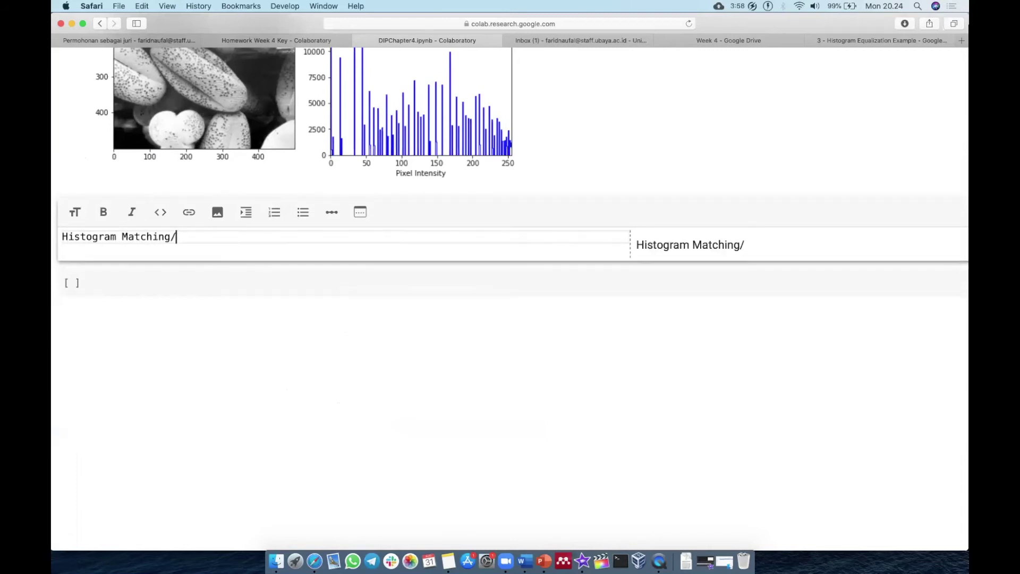
{"action": "type", "text": "Specification"}
{"action": "triple_click", "coordinate": [63, 236]}
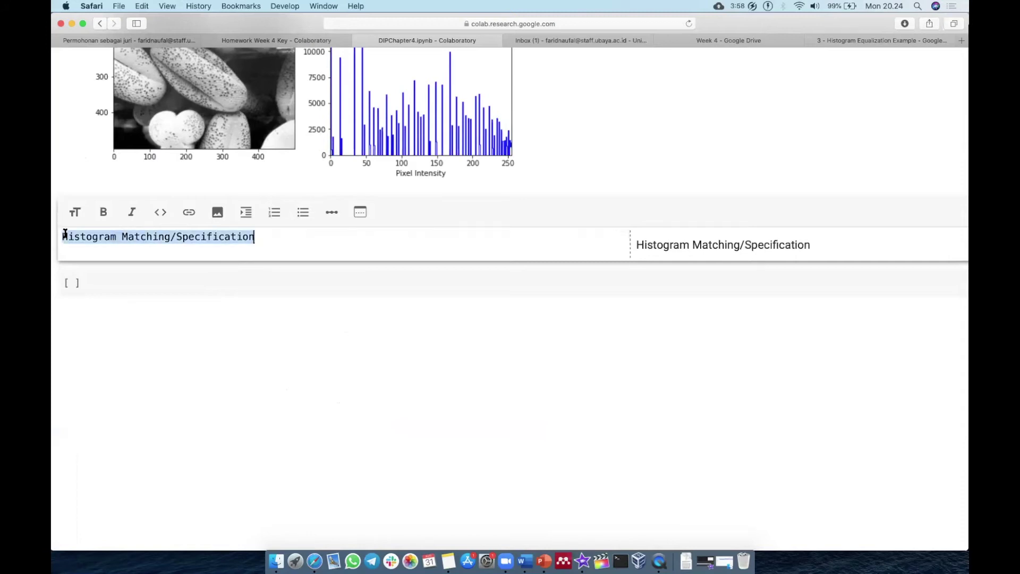
{"action": "left_click", "coordinate": [73, 213]}
{"action": "left_click", "coordinate": [73, 213]}
{"action": "key", "text": "shift+Return"}
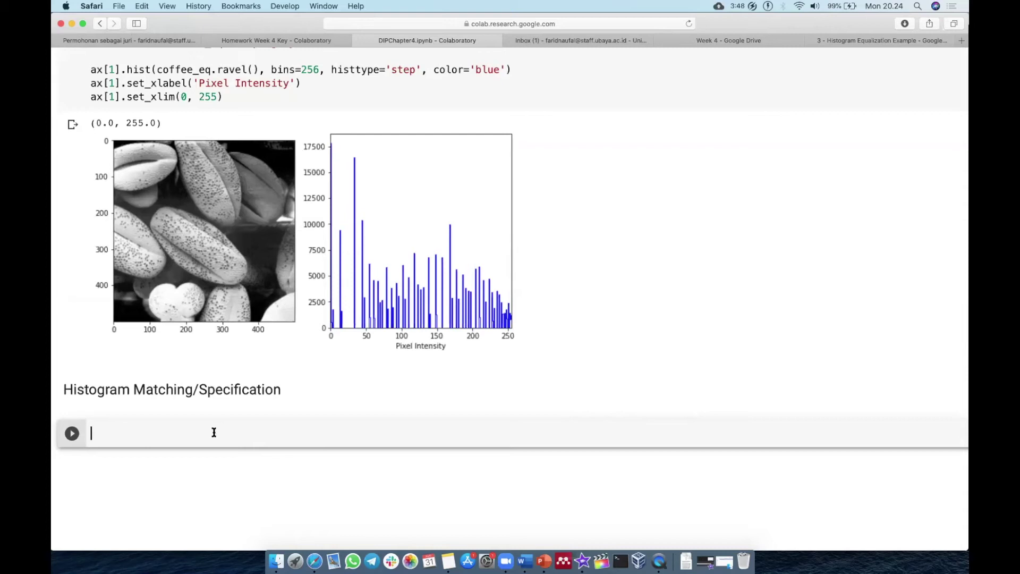
Write the import line "from skimage.exposure import match_histogram" in the code cell below the Histogram Matching/Specification heading.
{"action": "type", "text": "from skimage"}
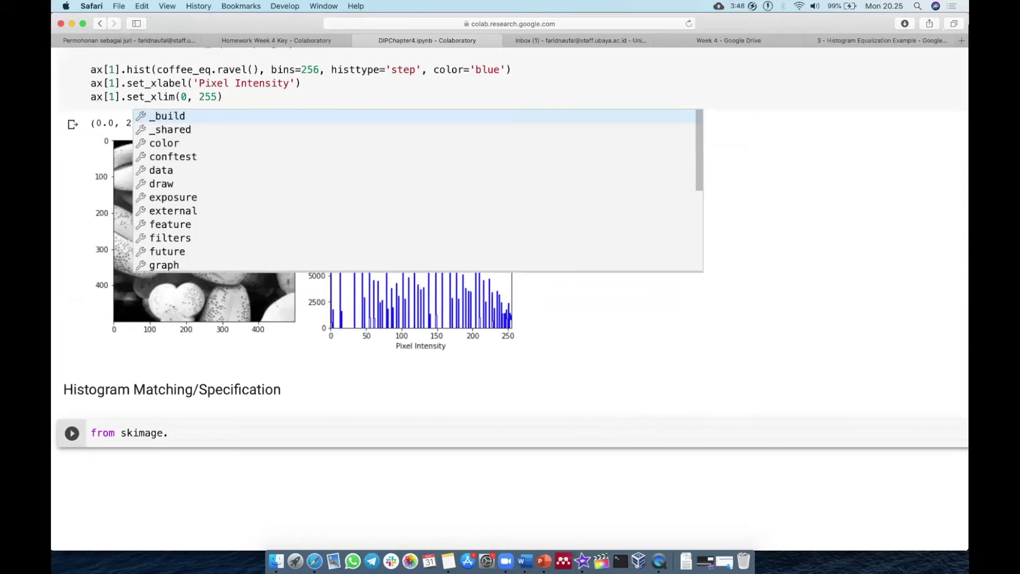
{"action": "type", "text": "exposure"}
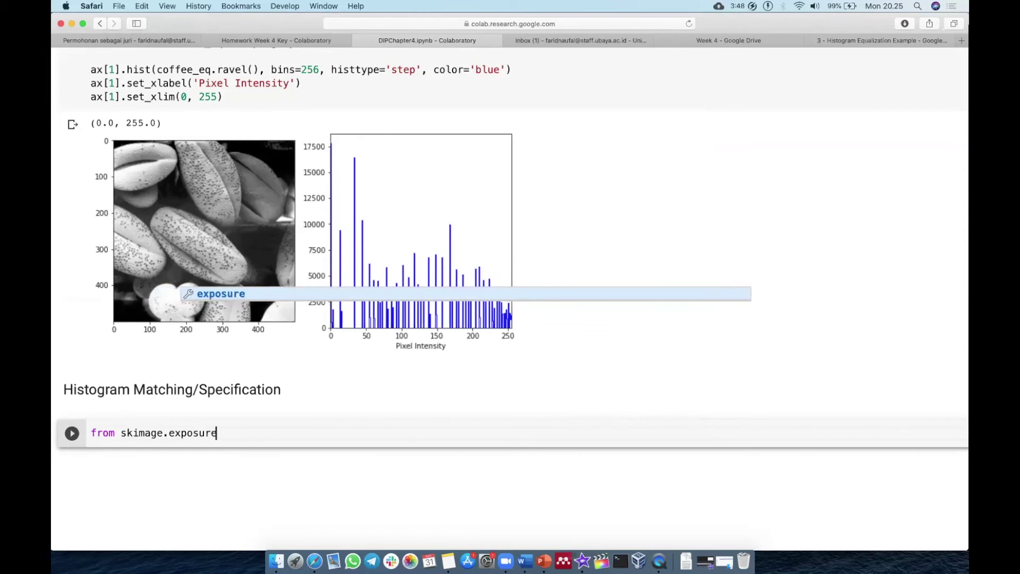
{"action": "type", "text": " import "}
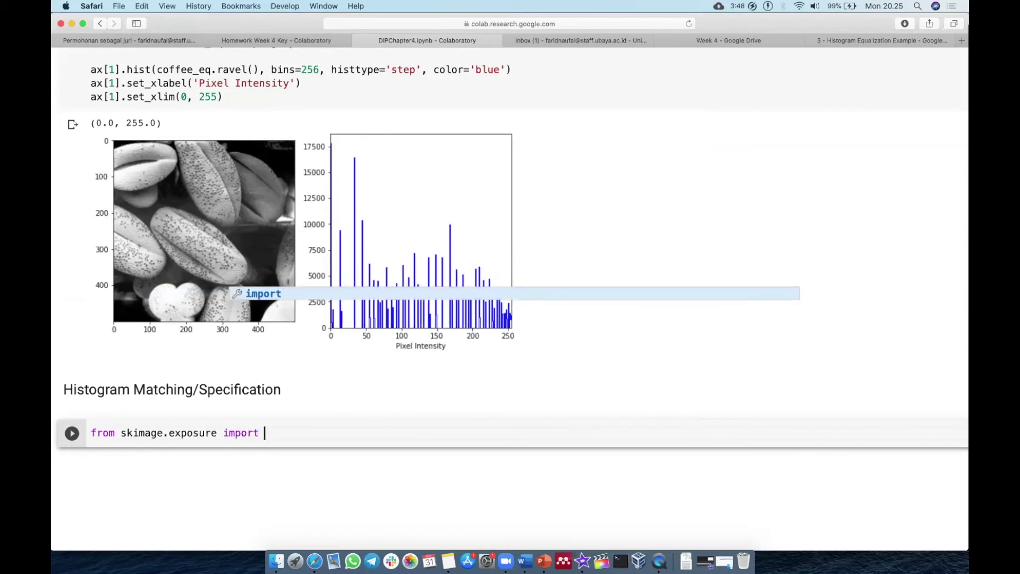
{"action": "type", "text": "match_hios"}
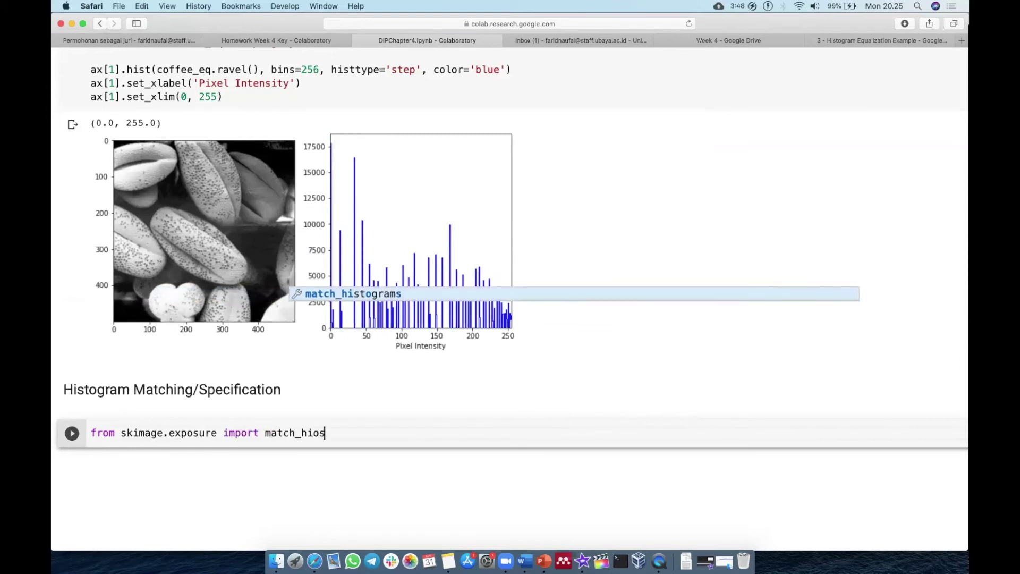
{"action": "key", "text": "BackSpace"}
{"action": "key", "text": "BackSpace"}
{"action": "key", "text": "BackSpace"}
{"action": "type", "text": "istogram"}
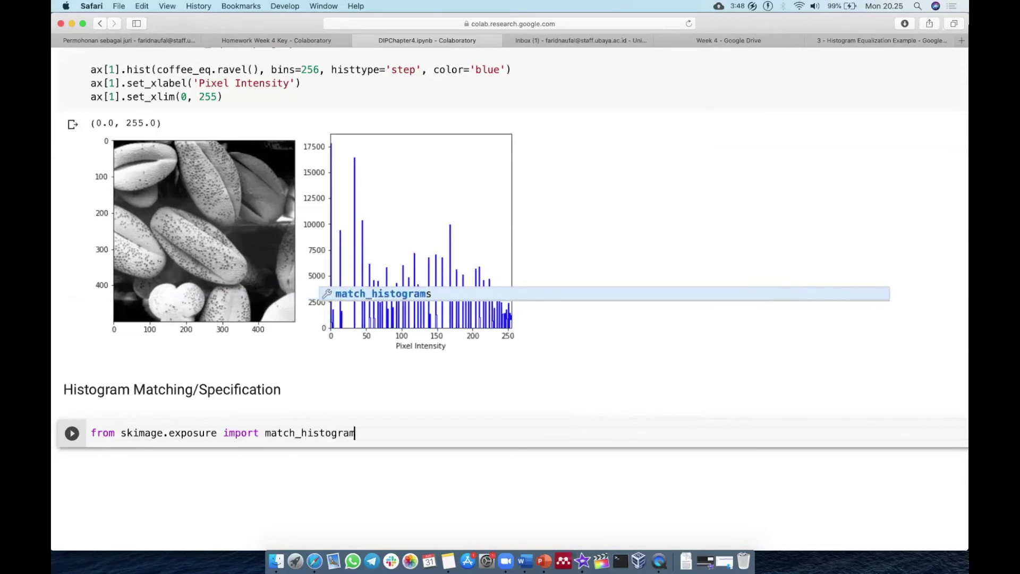
{"action": "double_click", "coordinate": [274, 430]}
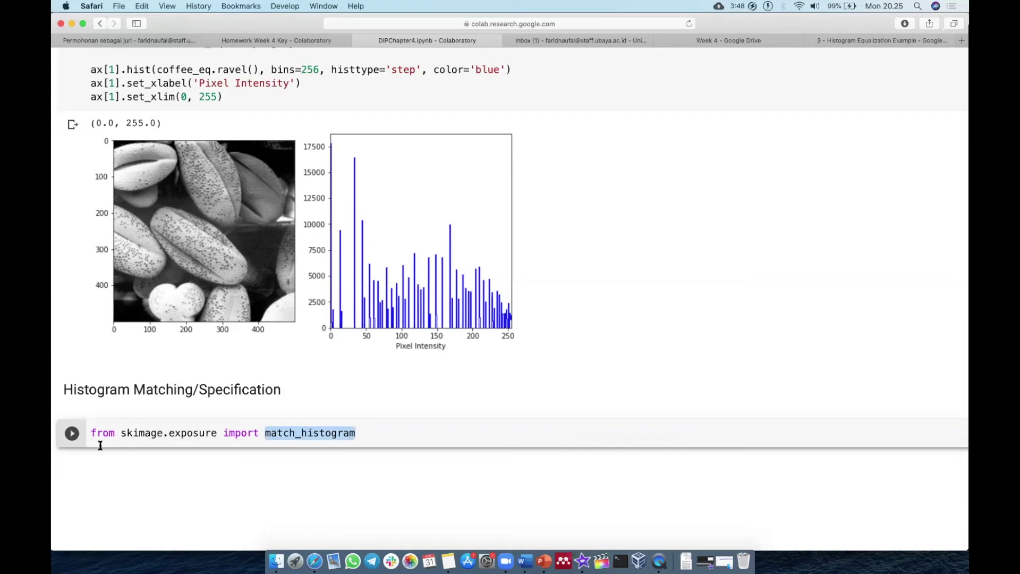
{"action": "left_click", "coordinate": [408, 437]}
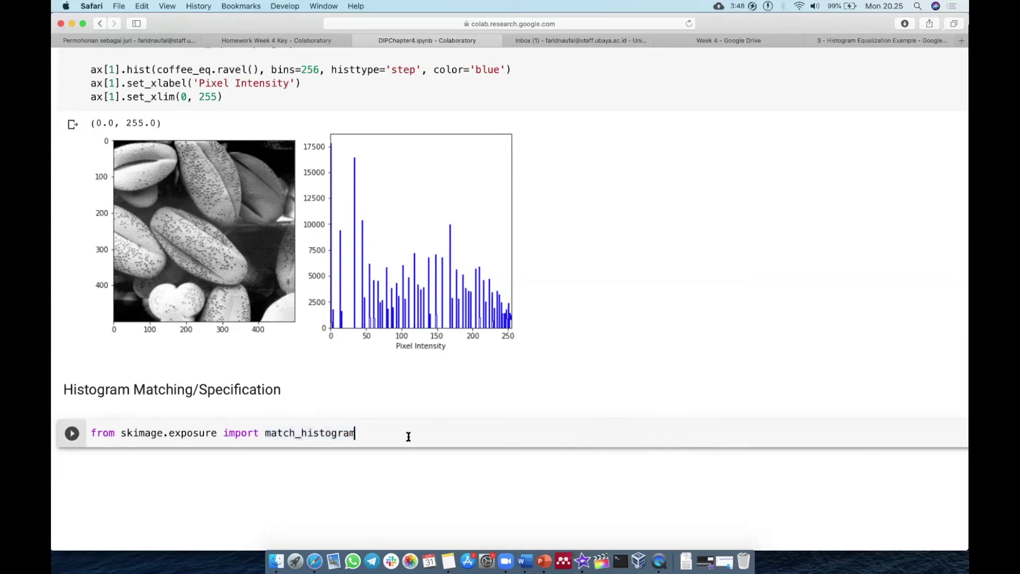
Below the import, start a line that reads an image into the variable image with cv2.imread.
{"action": "key", "text": "Return"}
{"action": "type", "text": "image "}
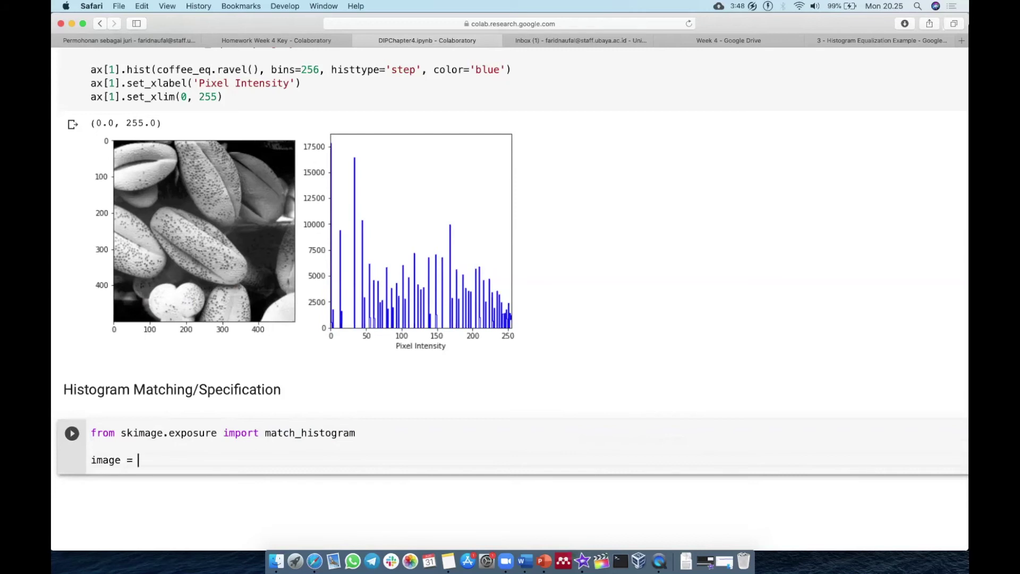
{"action": "type", "text": "= cv2.imrea"}
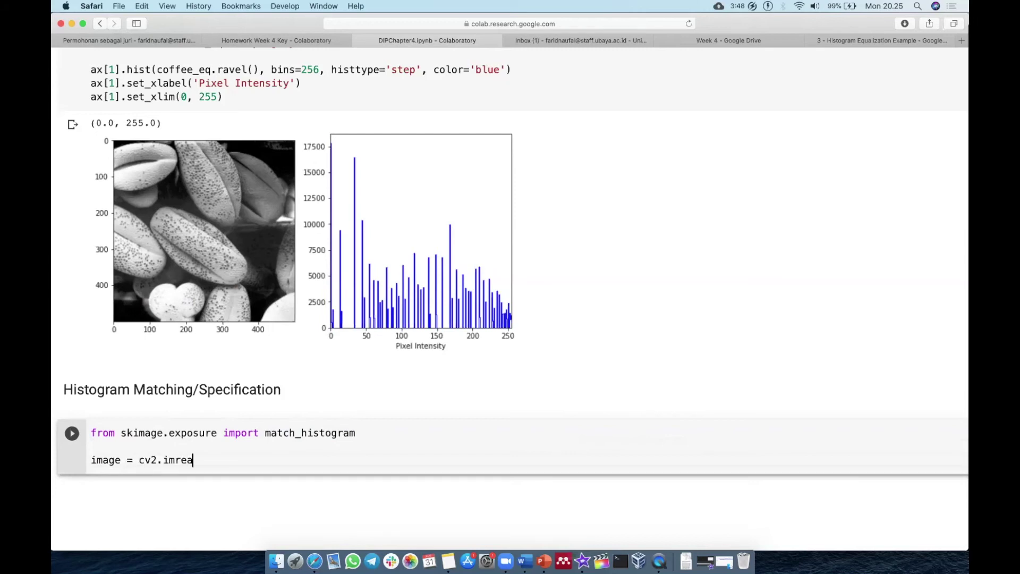